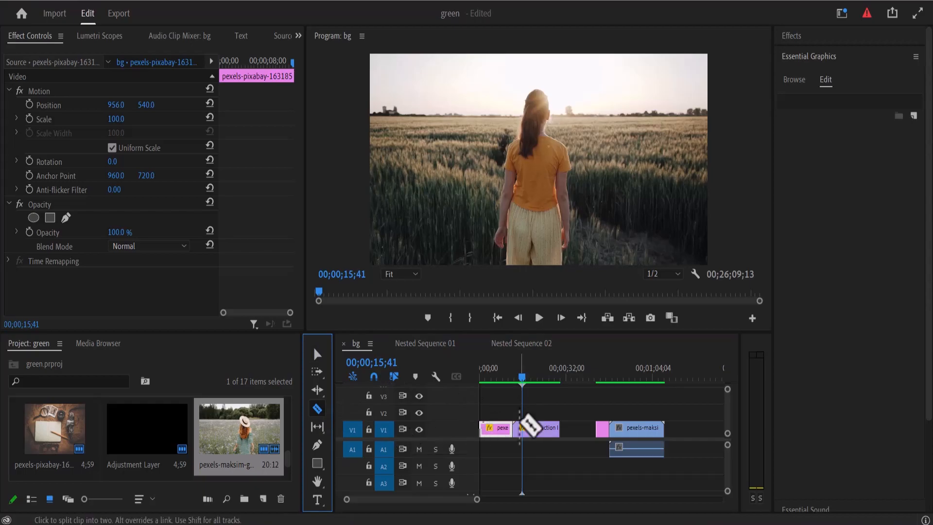
Split the production ID_4524598.mp4 clip on V1 at 00;00;15;41.
{"action": "left_click", "coordinate": [521, 427]}
{"action": "left_click", "coordinate": [314, 354]}
{"action": "left_click_drag", "start_coordinate": [477, 500], "coordinate": [460, 505]}
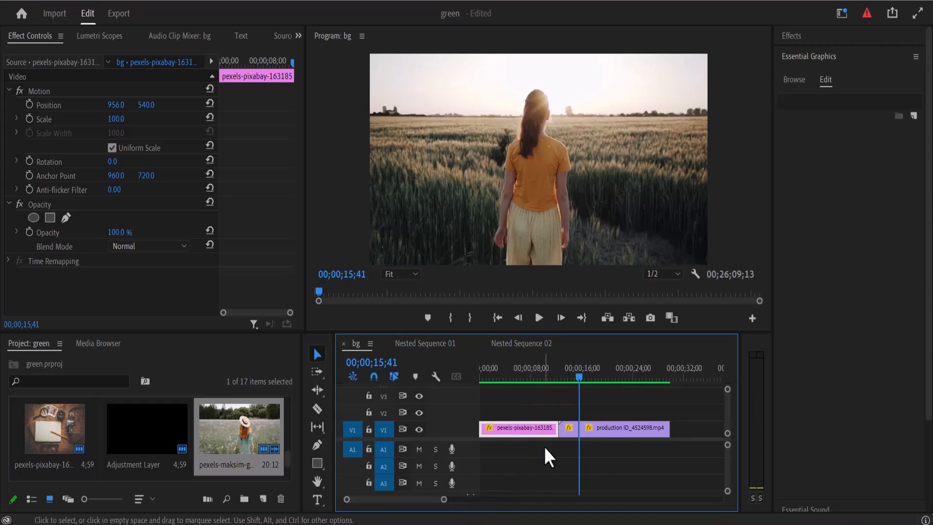
Apply a frame hold based on source timecode to the short video segment just before the cut.
{"action": "left_click", "coordinate": [565, 432]}
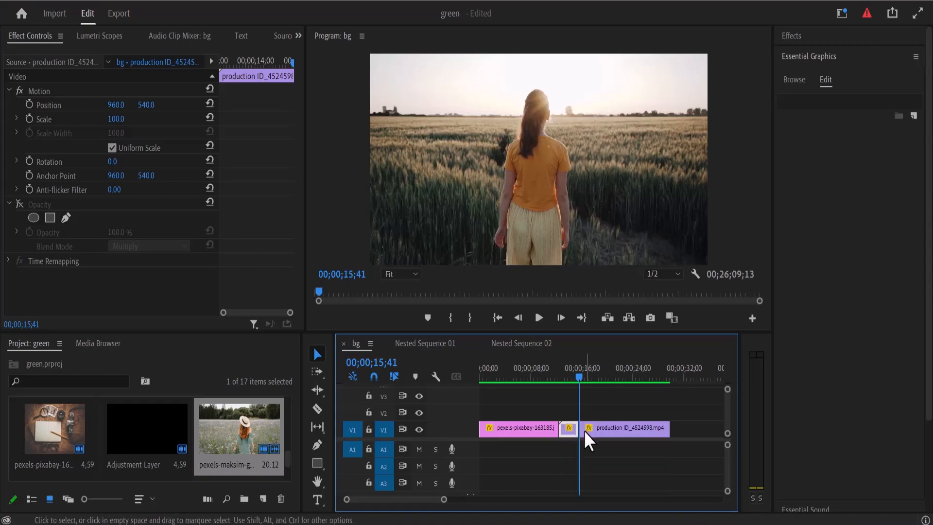
{"action": "right_click", "coordinate": [572, 434]}
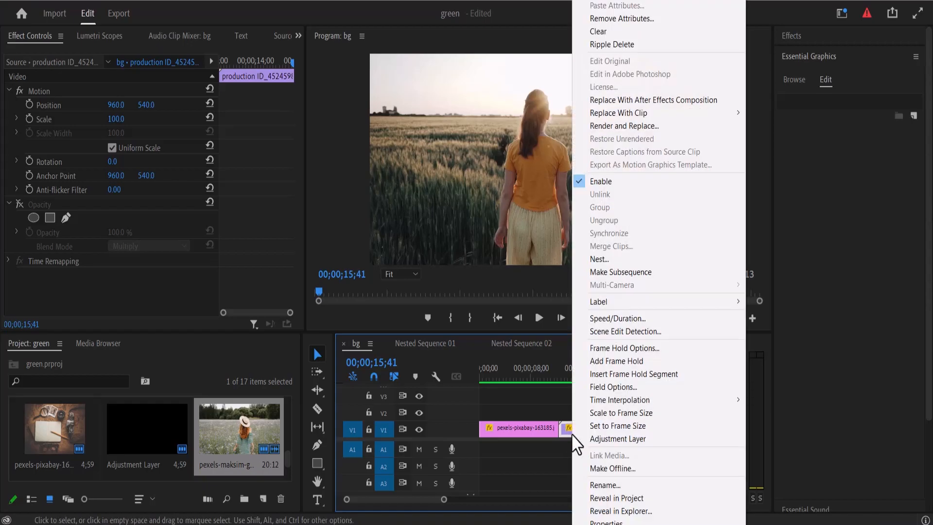
{"action": "left_click", "coordinate": [599, 349]}
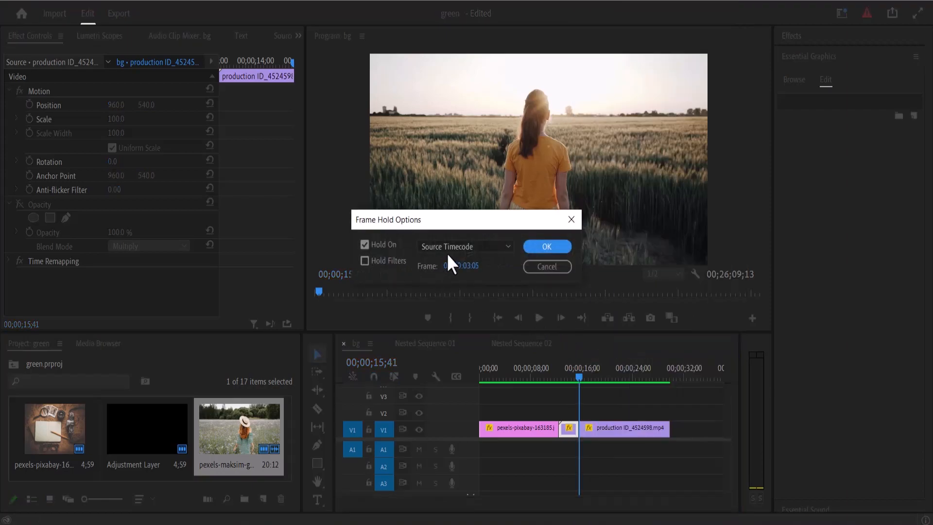
{"action": "left_click", "coordinate": [550, 249]}
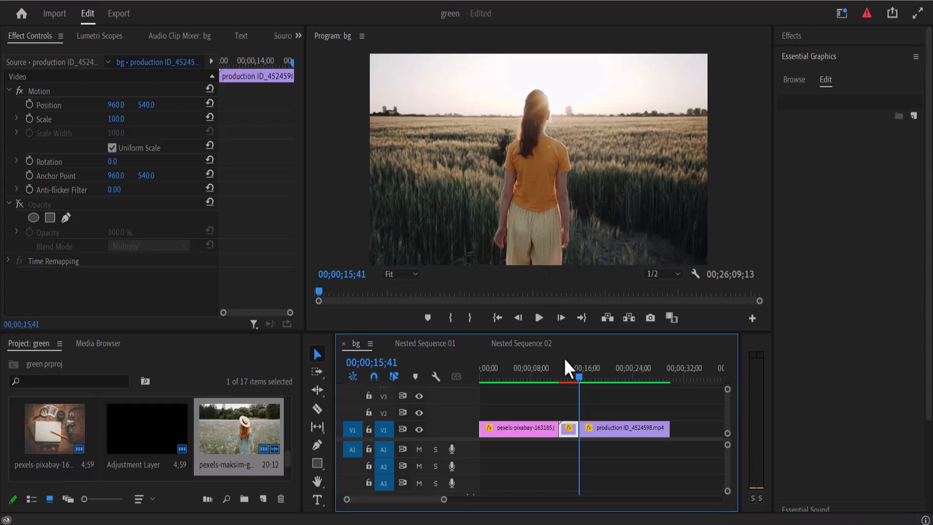
Place the held-frame clip on V2 above the notebook photo, match its length, and move the playhead to 00;00;01;26.
{"action": "mouse_move", "coordinate": [576, 378]}
{"action": "left_mouse_down"}
{"action": "mouse_move", "coordinate": [565, 379]}
{"action": "mouse_move", "coordinate": [596, 378]}
{"action": "mouse_move", "coordinate": [570, 380]}
{"action": "left_mouse_up"}
{"action": "left_click_drag", "start_coordinate": [572, 427], "coordinate": [557, 412]}
{"action": "left_click", "coordinate": [489, 366]}
Scale the held-frame clip to 53, set its vertical position to 602, and lower its opacity to 77%.
{"action": "left_click_drag", "start_coordinate": [122, 120], "coordinate": [142, 115]}
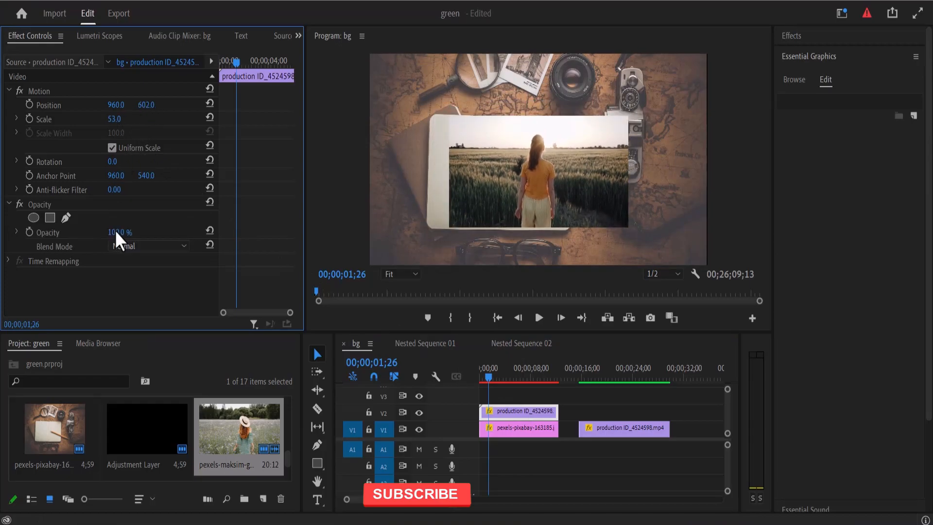
{"action": "left_click_drag", "start_coordinate": [116, 231], "coordinate": [109, 231]}
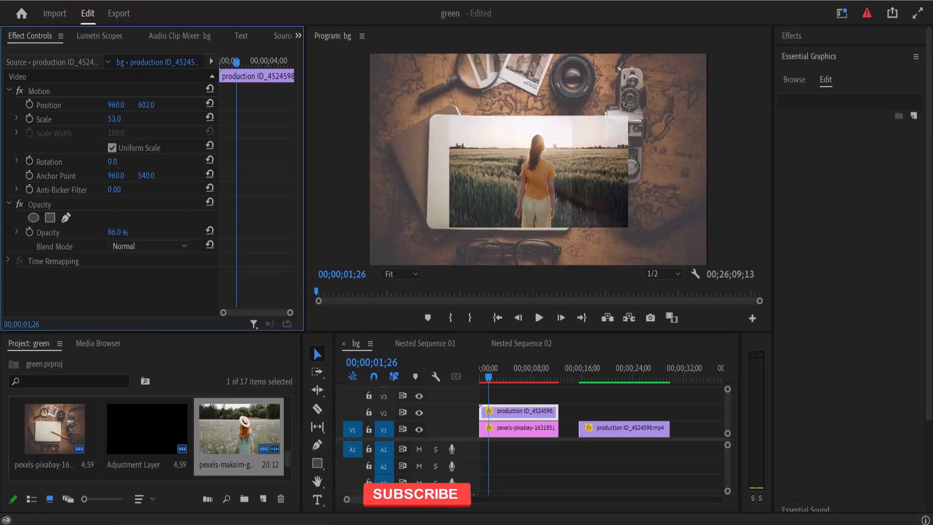
{"action": "left_click_drag", "start_coordinate": [109, 231], "coordinate": [104, 232]}
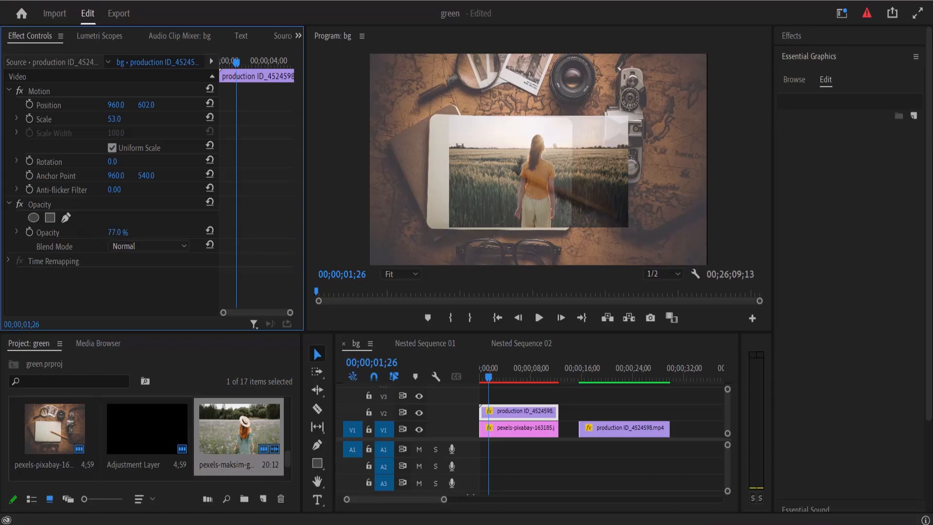
Fit the held frame over the notebook's left page with rotation -89°, horizontal position 504 and scale 44.
{"action": "left_click_drag", "start_coordinate": [118, 107], "coordinate": [24, 107]}
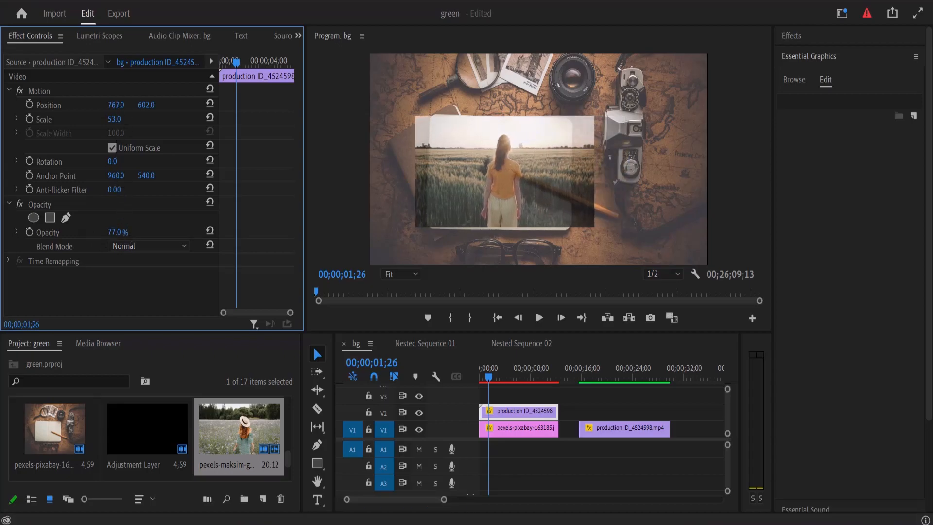
{"action": "left_click_drag", "start_coordinate": [112, 163], "coordinate": [69, 162]}
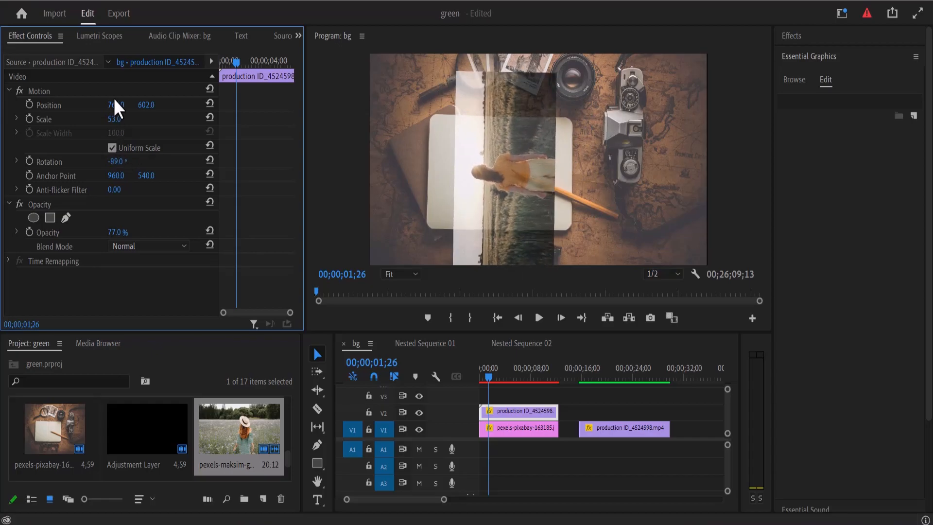
{"action": "left_click_drag", "start_coordinate": [115, 104], "coordinate": [95, 104]}
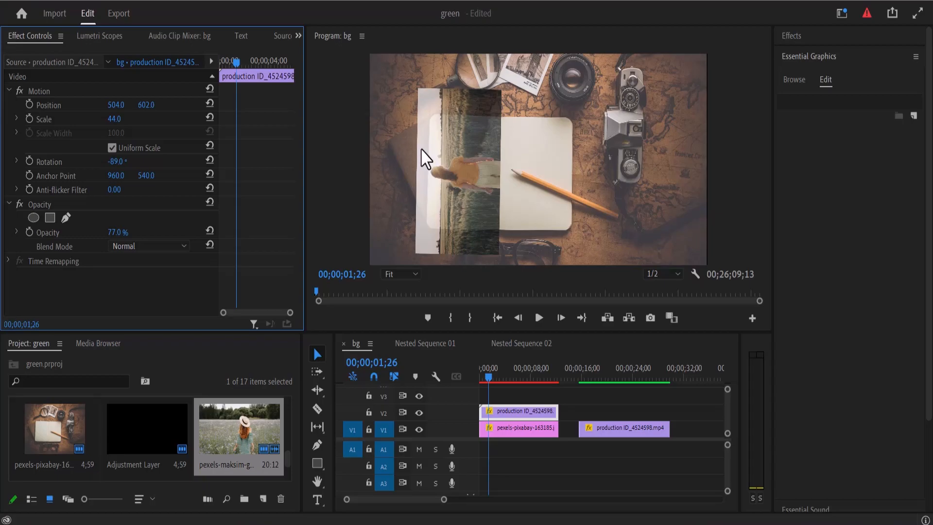
Draw a closed opacity mask with the Pen tool around the notebook's left page on the held-frame clip.
{"action": "left_click", "coordinate": [66, 219]}
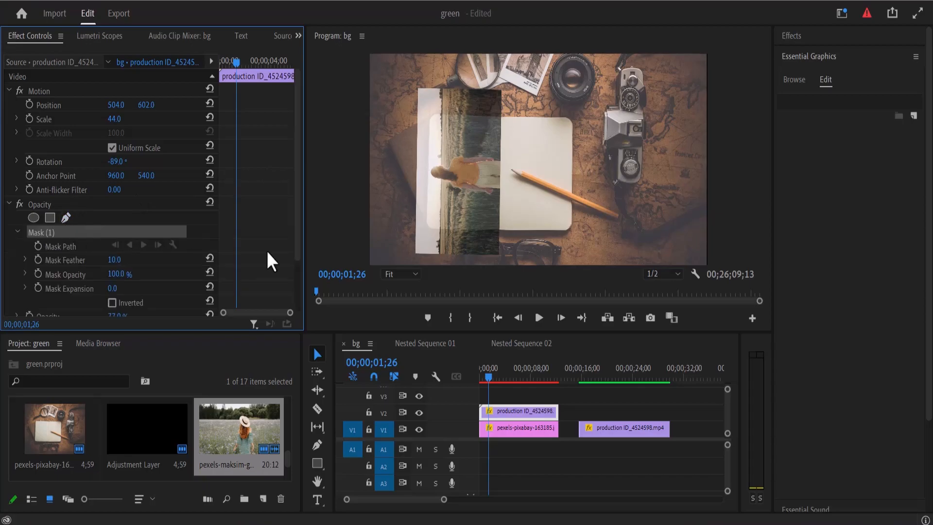
{"action": "left_click", "coordinate": [412, 273]}
{"action": "left_click", "coordinate": [406, 337]}
{"action": "left_click", "coordinate": [489, 103]}
{"action": "left_click", "coordinate": [397, 98]}
{"action": "left_click", "coordinate": [391, 107]}
{"action": "left_click", "coordinate": [385, 244]}
{"action": "left_click_drag", "start_coordinate": [759, 166], "coordinate": [759, 193]}
{"action": "left_click", "coordinate": [392, 210]}
{"action": "left_click", "coordinate": [488, 215]}
{"action": "left_click", "coordinate": [489, 61]}
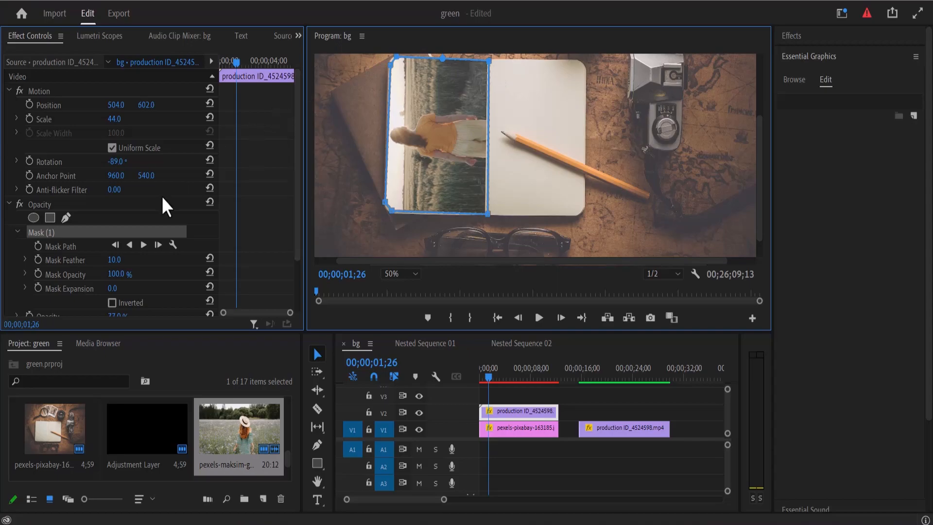
Set the held-frame clip's opacity to 100%, mask feather to 24 and mask expansion to 13.
{"action": "left_click_drag", "start_coordinate": [112, 314], "coordinate": [123, 313]}
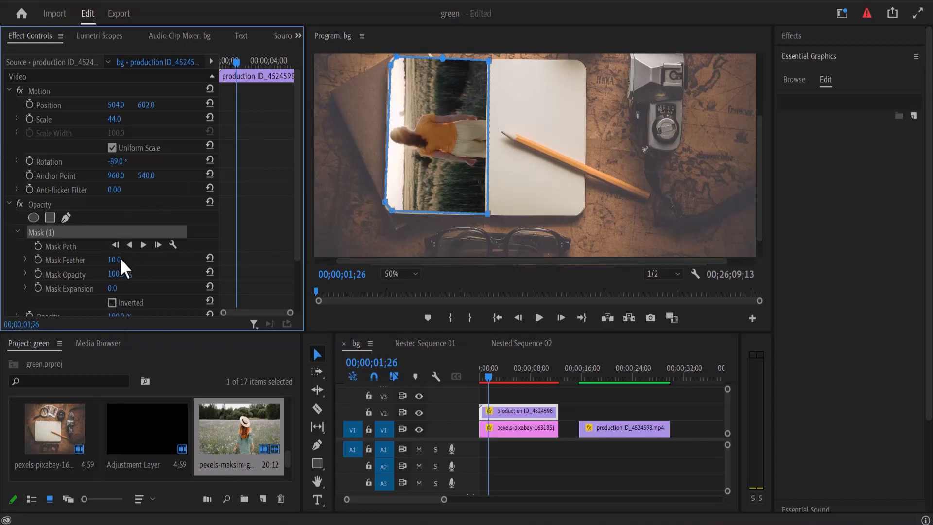
{"action": "left_click_drag", "start_coordinate": [114, 260], "coordinate": [121, 287]}
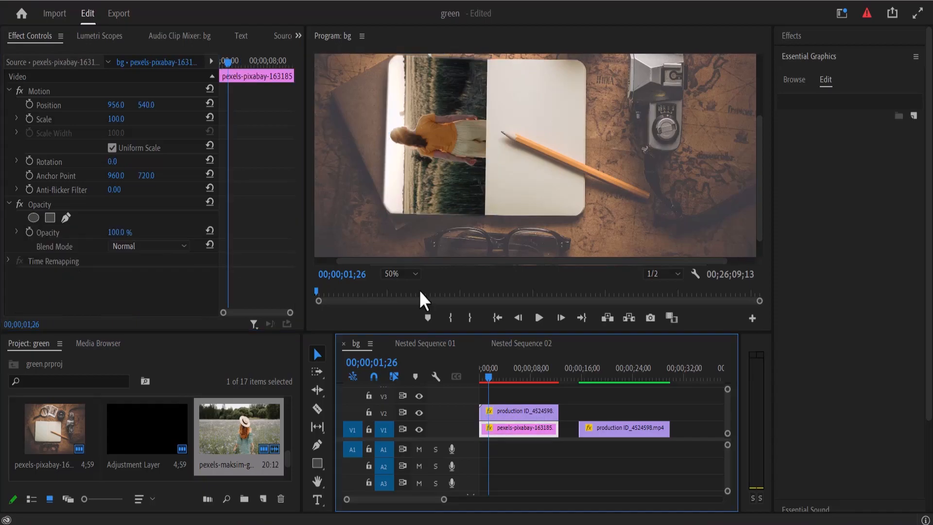
{"action": "left_click", "coordinate": [415, 278]}
{"action": "left_click", "coordinate": [415, 286]}
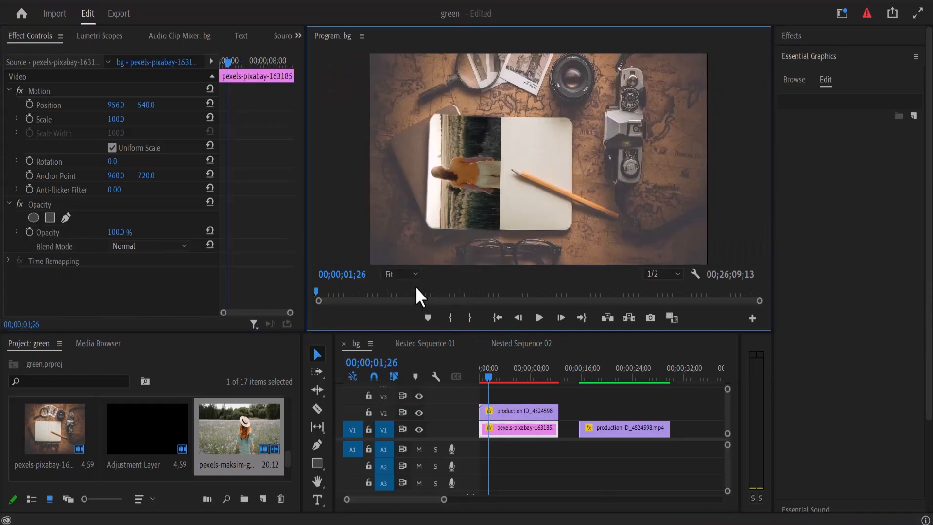
Apply the Find Edges video effect to the held-frame clip on V2.
{"action": "left_click", "coordinate": [783, 37]}
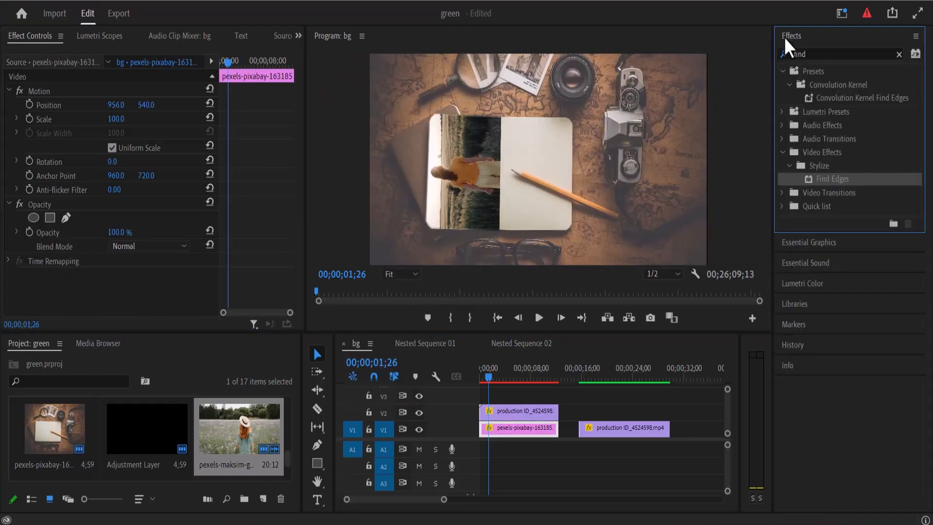
{"action": "left_click", "coordinate": [815, 53]}
{"action": "left_click_drag", "start_coordinate": [839, 182], "coordinate": [515, 408]}
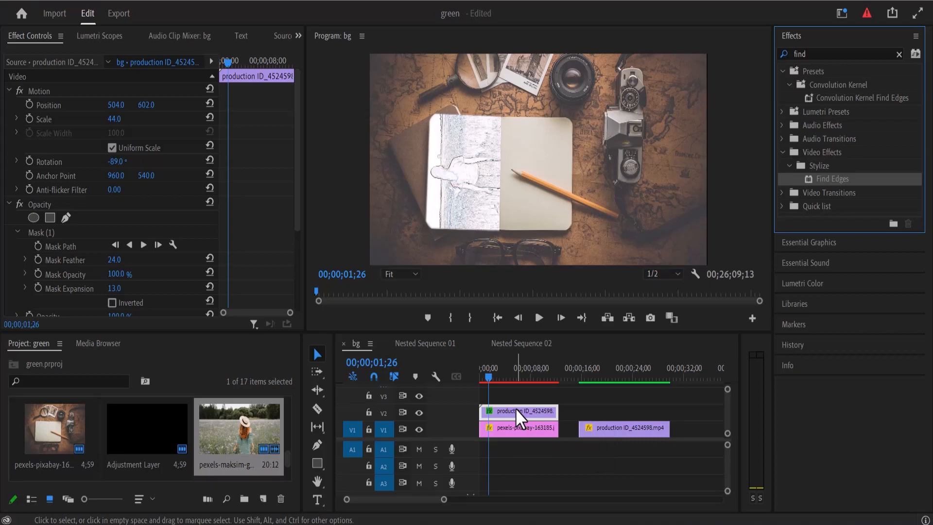
Set the held-frame clip's blend mode to Multiply.
{"action": "left_click_drag", "start_coordinate": [297, 229], "coordinate": [292, 290]}
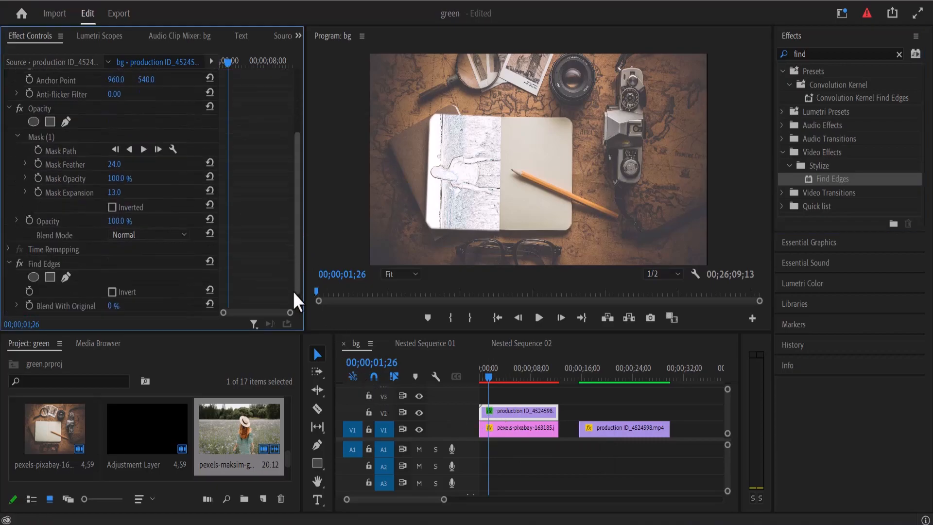
{"action": "left_click", "coordinate": [180, 229]}
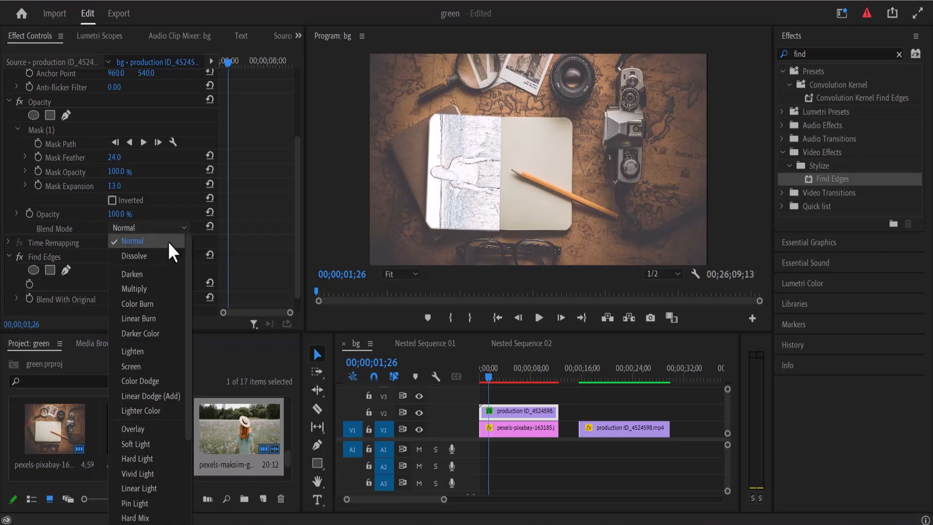
{"action": "left_click", "coordinate": [149, 287]}
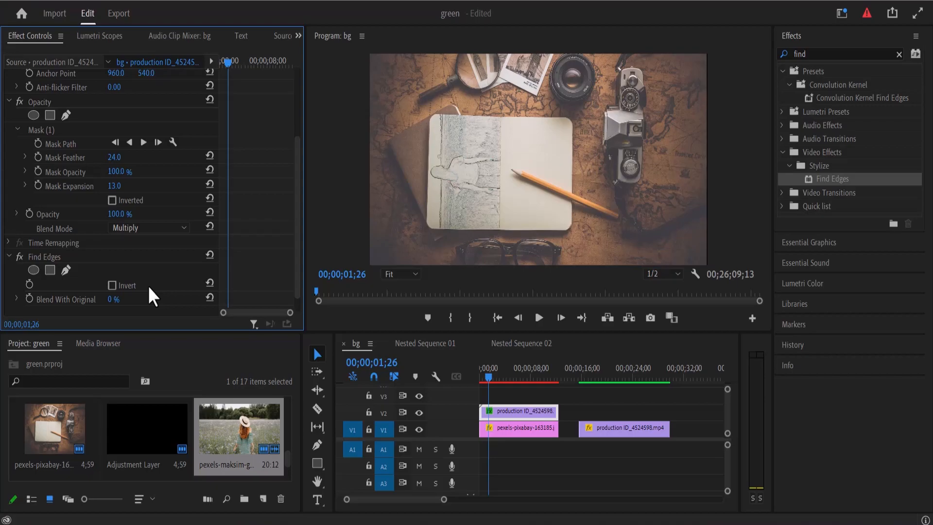
Grade the sketch clip in Lumetri Color with saturation 0, contrast 51.1, shadows -64.4, whites -82.2 and blacks -100.
{"action": "left_click", "coordinate": [796, 282]}
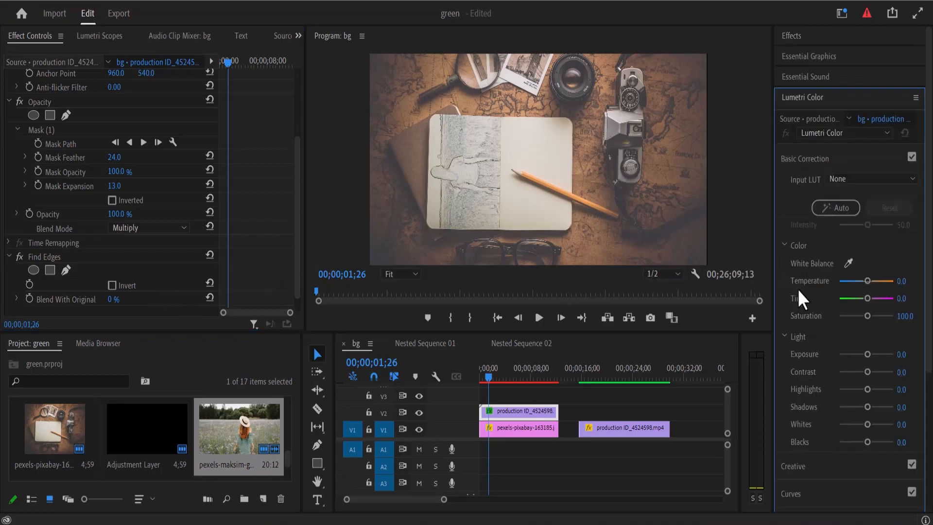
{"action": "left_click_drag", "start_coordinate": [844, 318], "coordinate": [827, 324]}
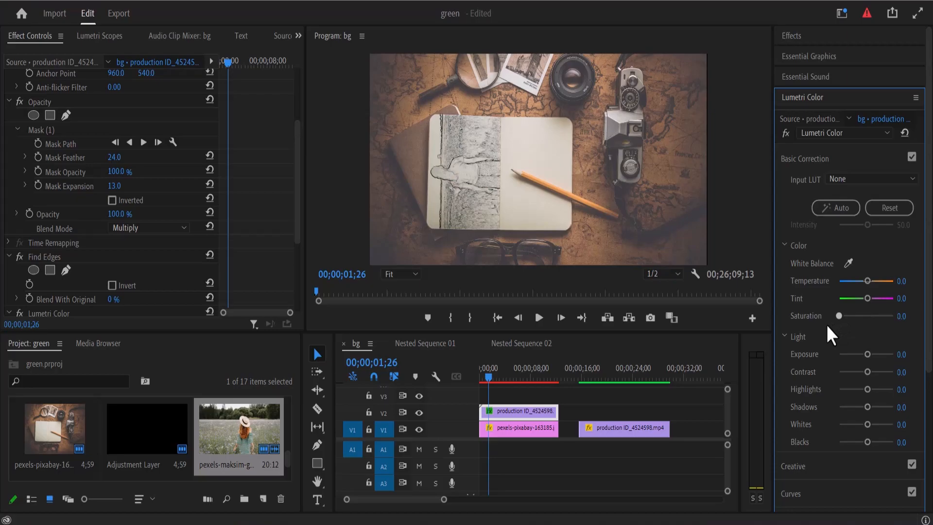
{"action": "left_click_drag", "start_coordinate": [869, 370], "coordinate": [879, 372]}
{"action": "left_click_drag", "start_coordinate": [868, 442], "coordinate": [847, 406]}
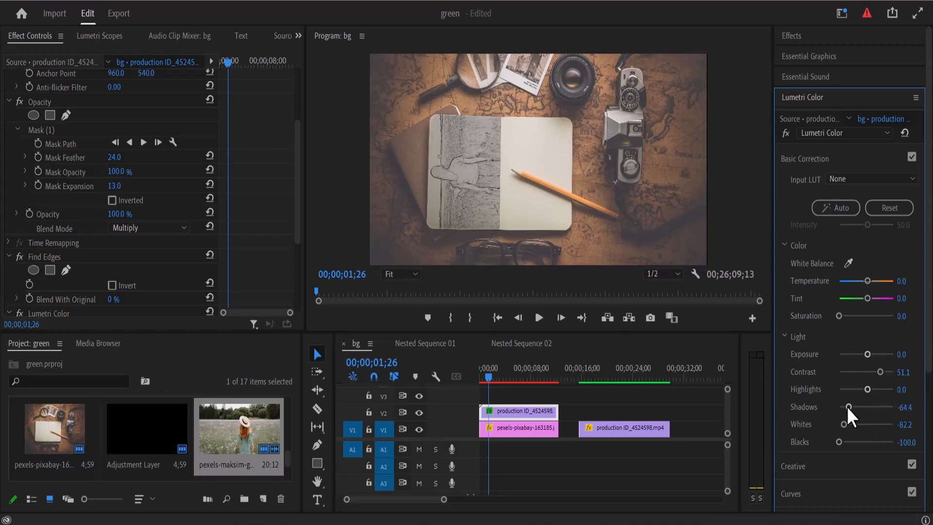
Add the text SUBSCRIBE over the notebook's right page and extend its clip to match the clips below.
{"action": "left_click", "coordinate": [317, 500]}
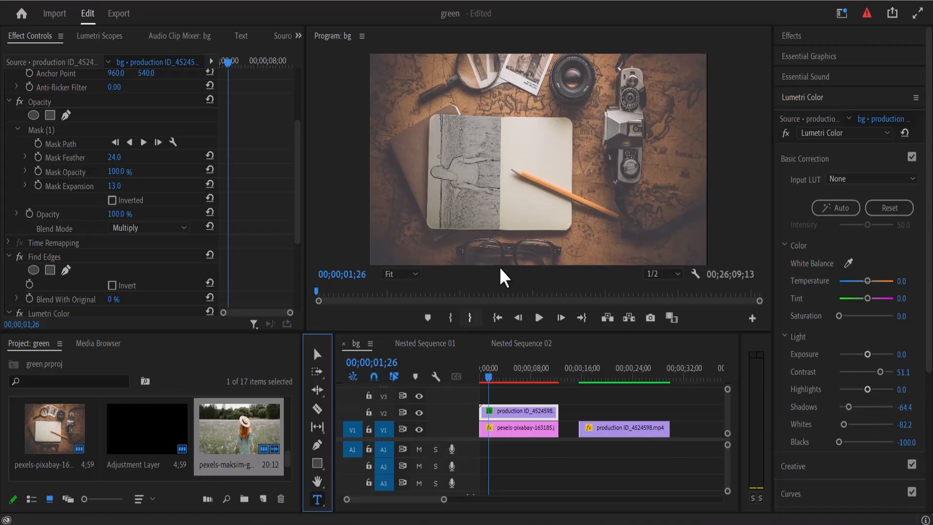
{"action": "left_click", "coordinate": [525, 152]}
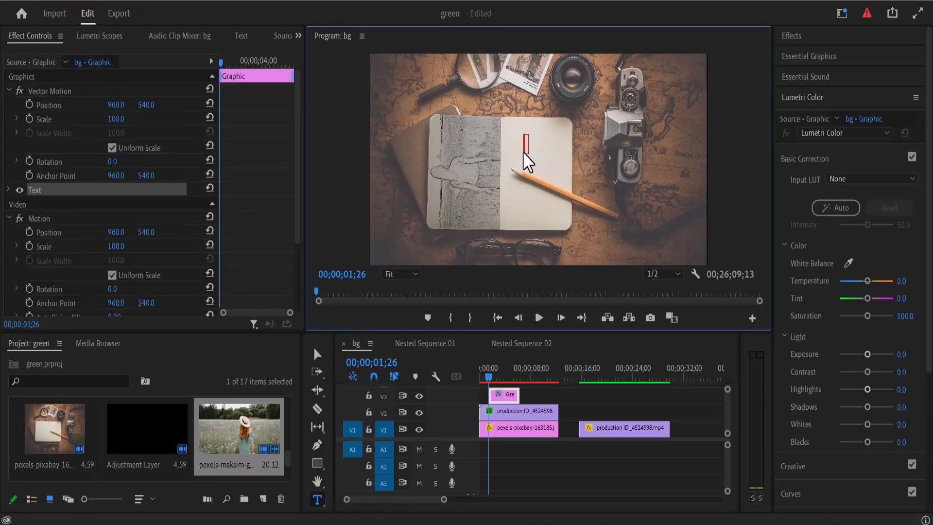
{"action": "type", "text": "SUBSCRIBE"}
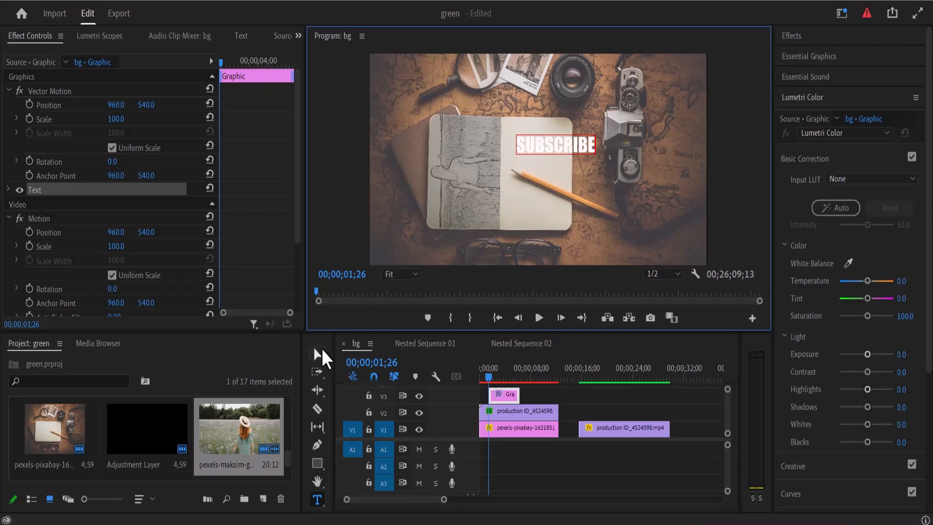
{"action": "left_click", "coordinate": [316, 355]}
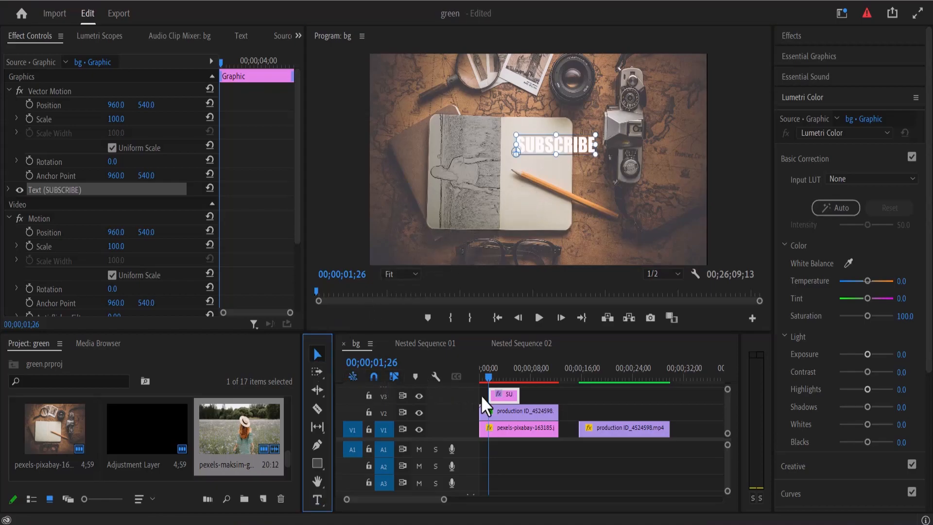
{"action": "left_click_drag", "start_coordinate": [492, 395], "coordinate": [559, 392]}
Recolor the SUBSCRIBE text fill with a gray sampled from the sketched left page.
{"action": "key", "text": "t"}
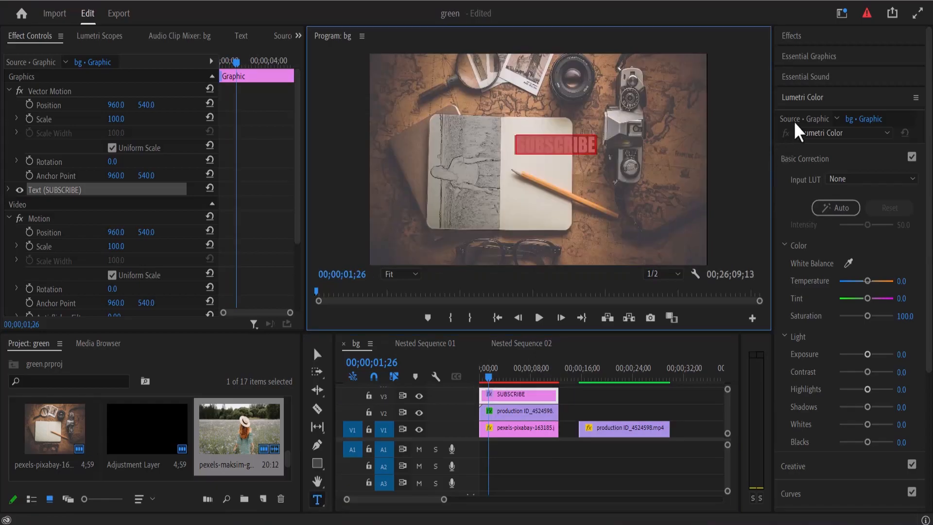
{"action": "left_click", "coordinate": [816, 56]}
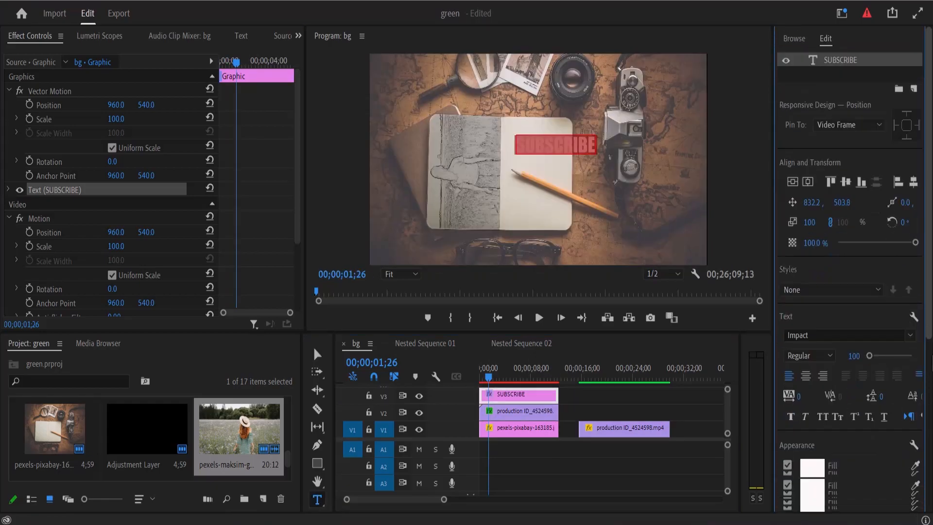
{"action": "scroll", "coordinate": [882, 340], "scroll_direction": "down", "scroll_amount": 2}
{"action": "left_click", "coordinate": [916, 424]}
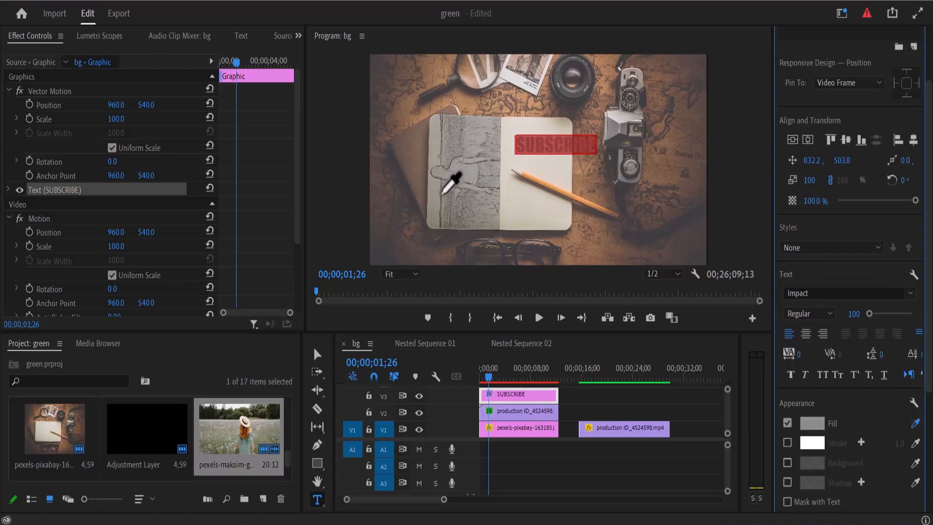
{"action": "left_click", "coordinate": [441, 194]}
Fit the SUBSCRIBE text above the pencil on the right page, rotated 23° and with its graphic scaled to 90.
{"action": "key", "text": "v"}
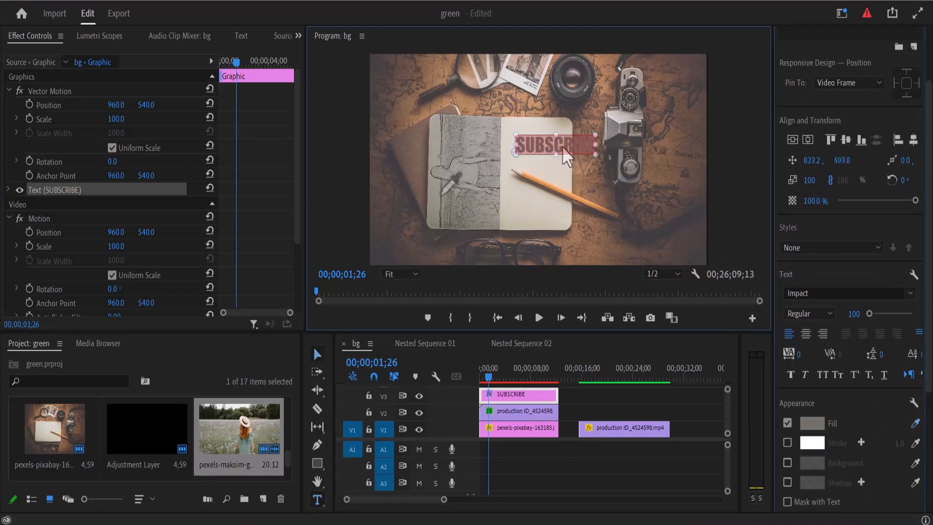
{"action": "left_click_drag", "start_coordinate": [562, 147], "coordinate": [561, 203]}
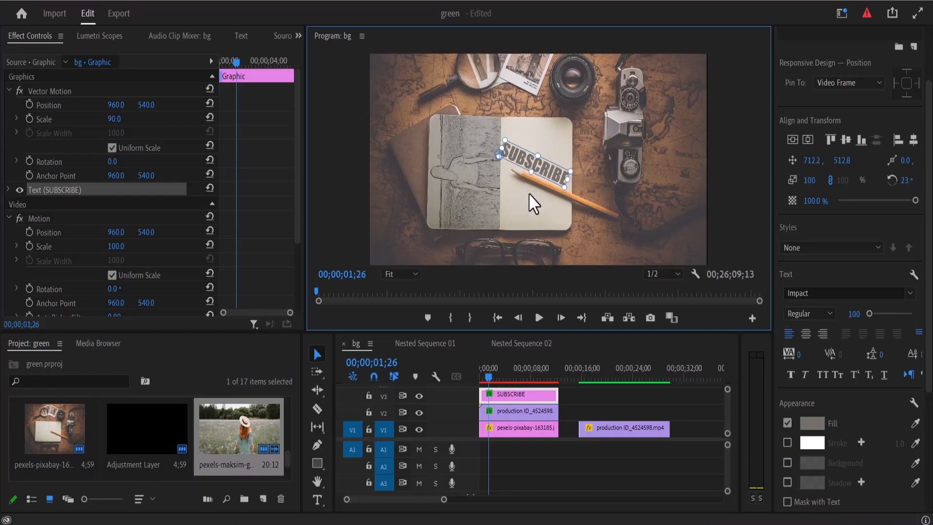
{"action": "left_click", "coordinate": [529, 193]}
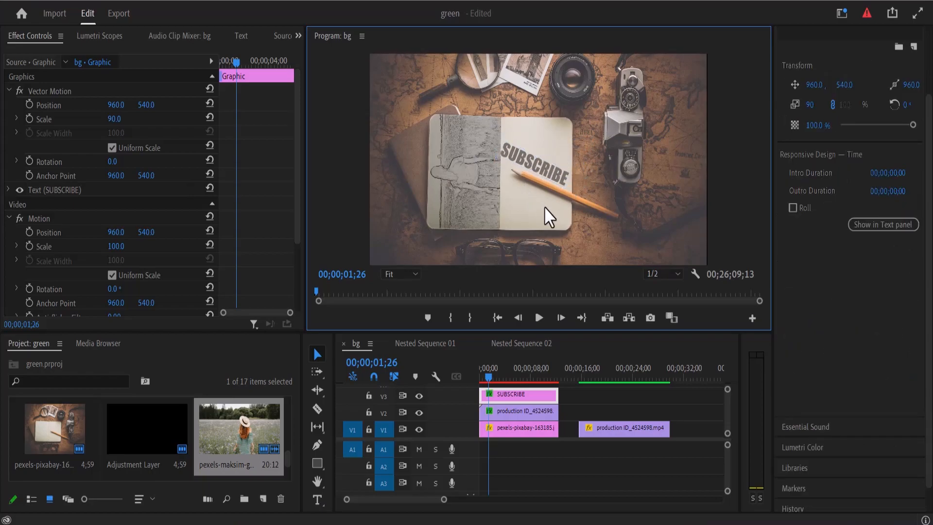
Nest the SUBSCRIBE text, sketch and notebook clips together under the name Nested Sequence 03.
{"action": "left_click_drag", "start_coordinate": [570, 433], "coordinate": [533, 396]}
{"action": "right_click", "coordinate": [532, 396]}
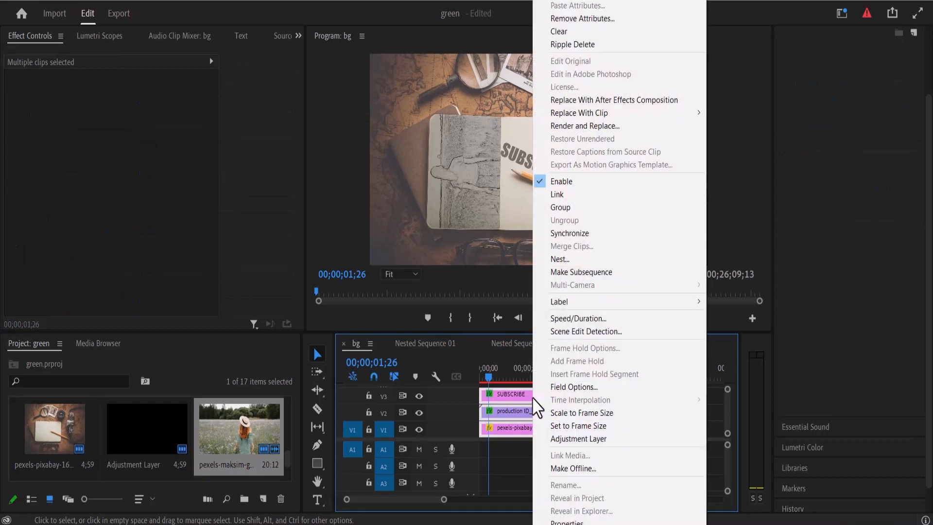
{"action": "left_click", "coordinate": [571, 259]}
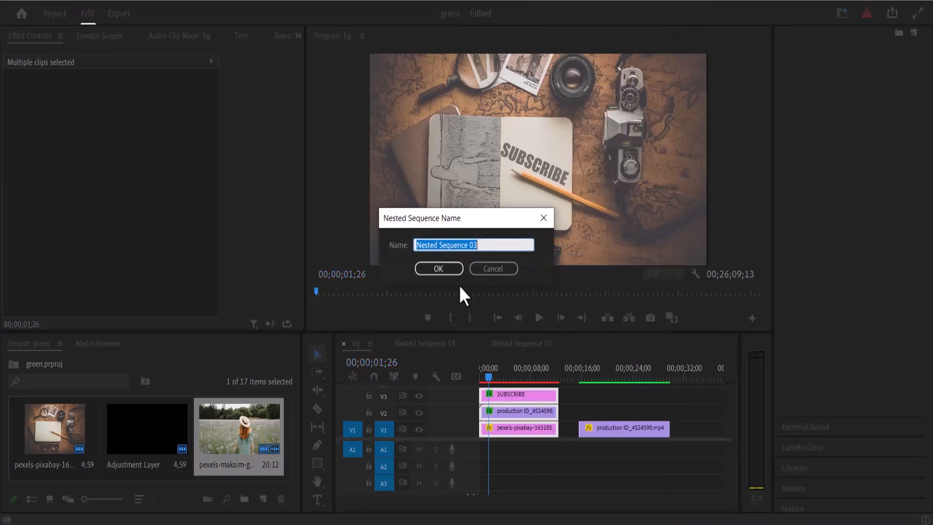
{"action": "left_click", "coordinate": [449, 269]}
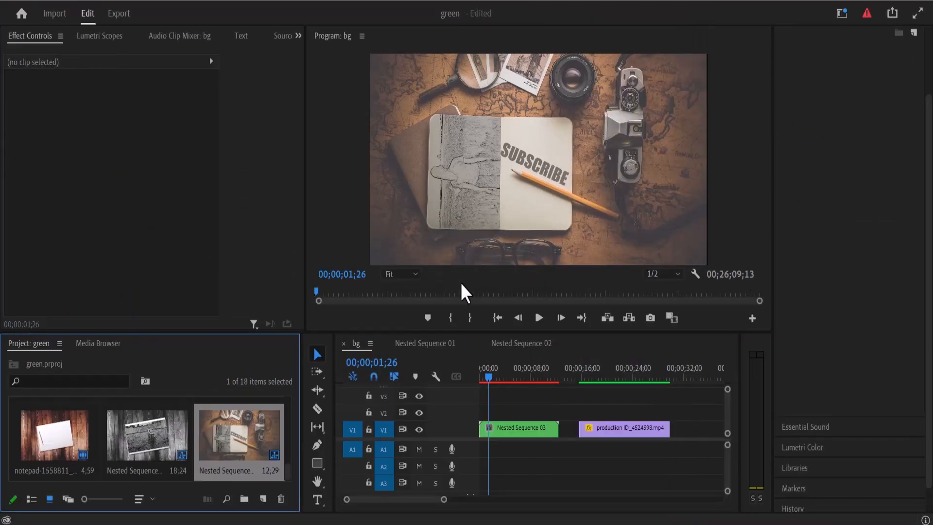
Enable position, scale and rotation keyframing on Nested Sequence 03 and place the keyframes at the clip's start.
{"action": "left_click", "coordinate": [526, 427]}
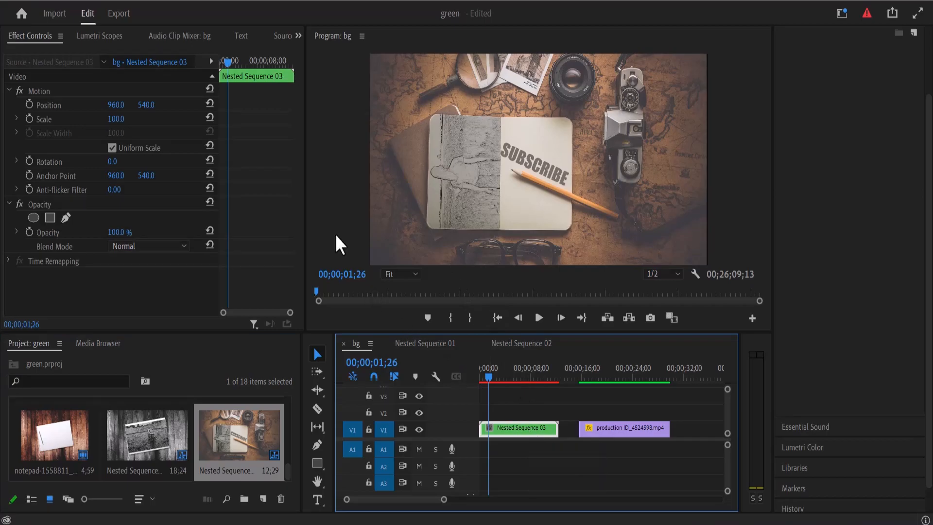
{"action": "left_click", "coordinate": [29, 104]}
{"action": "left_click", "coordinate": [29, 119]}
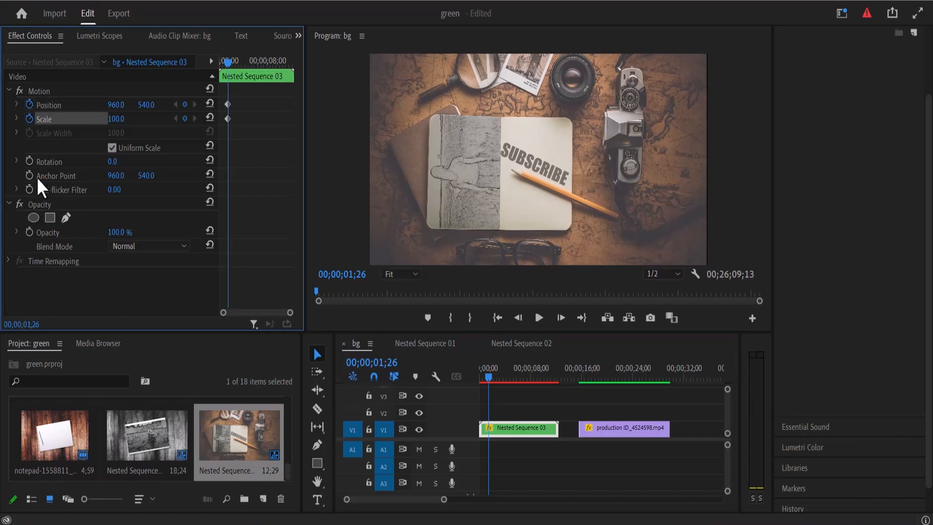
{"action": "left_click", "coordinate": [31, 163]}
{"action": "left_click_drag", "start_coordinate": [246, 179], "coordinate": [213, 101]}
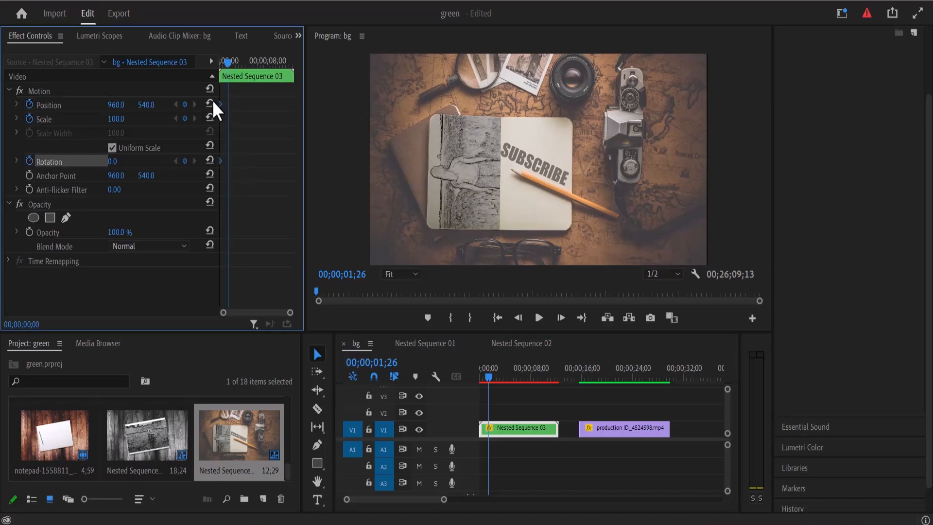
Overlap the field video on V1 beneath the nested sequence on V2 from 00;00;08;23, and lower the nested sequence's opacity to 75%.
{"action": "mouse_move", "coordinate": [515, 431]}
{"action": "left_mouse_down"}
{"action": "mouse_move", "coordinate": [525, 434]}
{"action": "mouse_move", "coordinate": [505, 416]}
{"action": "left_mouse_up"}
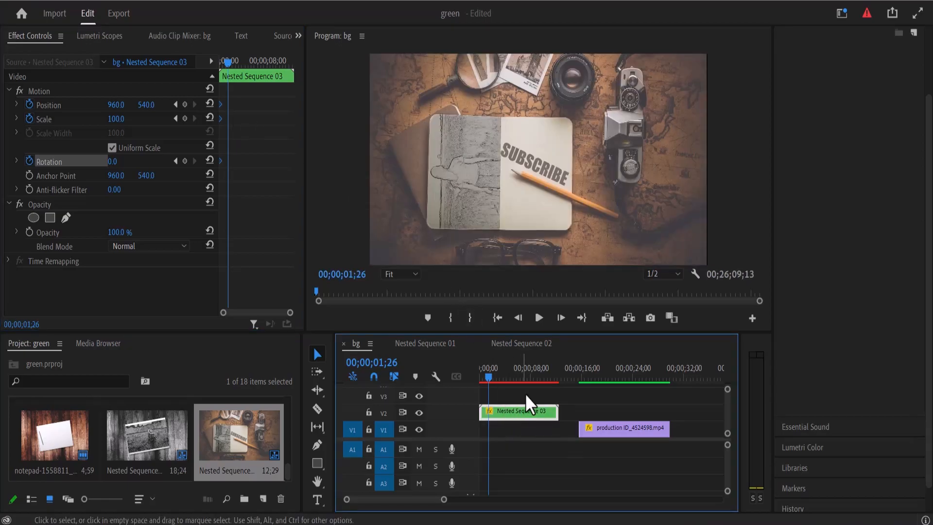
{"action": "left_click", "coordinate": [534, 379]}
{"action": "left_click_drag", "start_coordinate": [605, 429], "coordinate": [563, 434]}
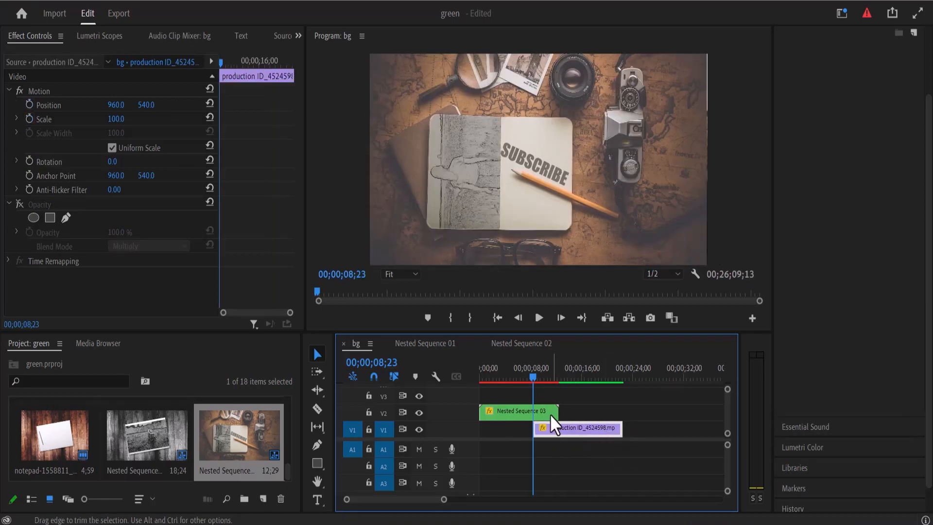
{"action": "left_click", "coordinate": [548, 414]}
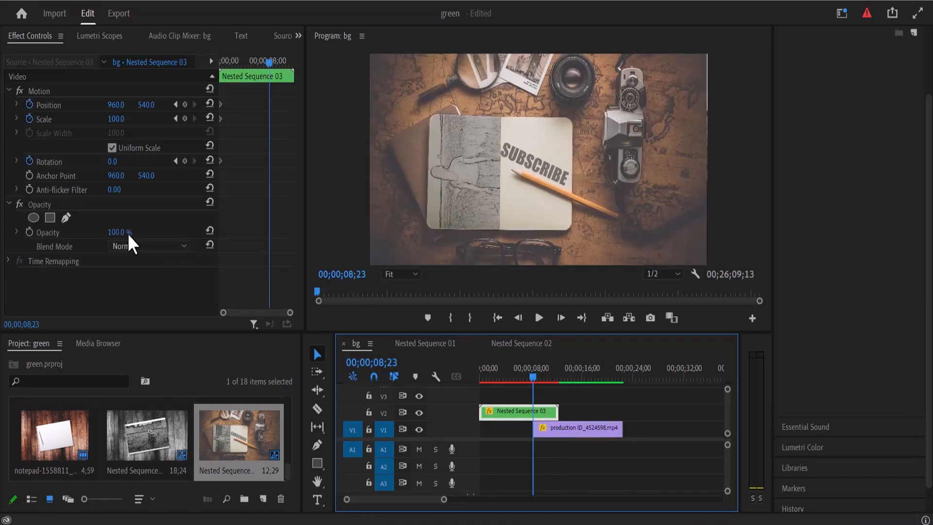
{"action": "left_click_drag", "start_coordinate": [128, 233], "coordinate": [116, 233]}
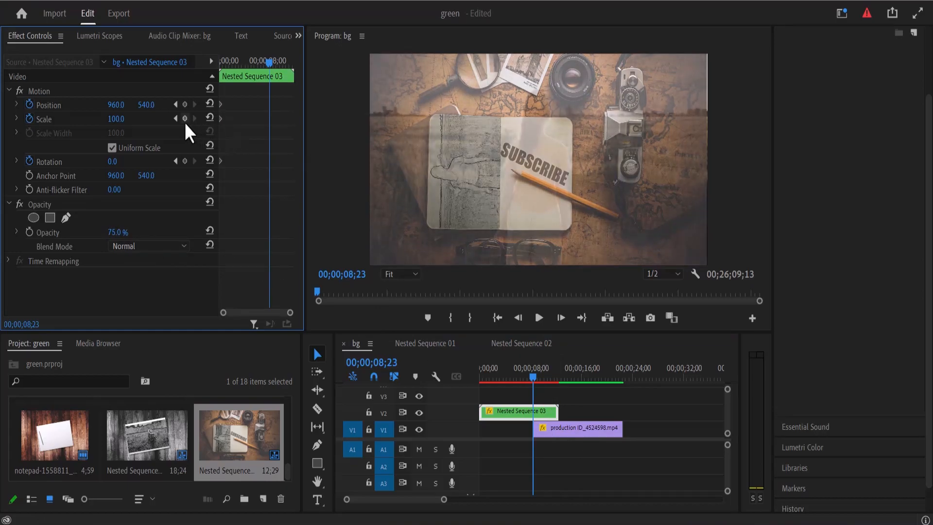
Set the nested sequence's starting keyframes to scale 140 and position 1339, 423.
{"action": "left_click", "coordinate": [176, 119]}
{"action": "left_click", "coordinate": [115, 119]}
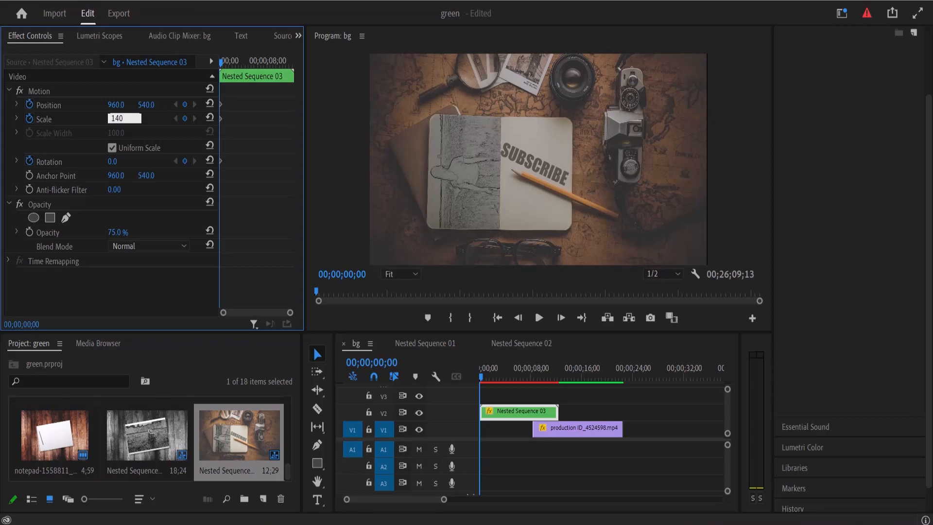
{"action": "type", "text": "140"}
{"action": "key", "text": "Return"}
{"action": "left_click", "coordinate": [122, 104]}
{"action": "type", "text": "1339"}
{"action": "key", "text": "Tab"}
{"action": "type", "text": "423"}
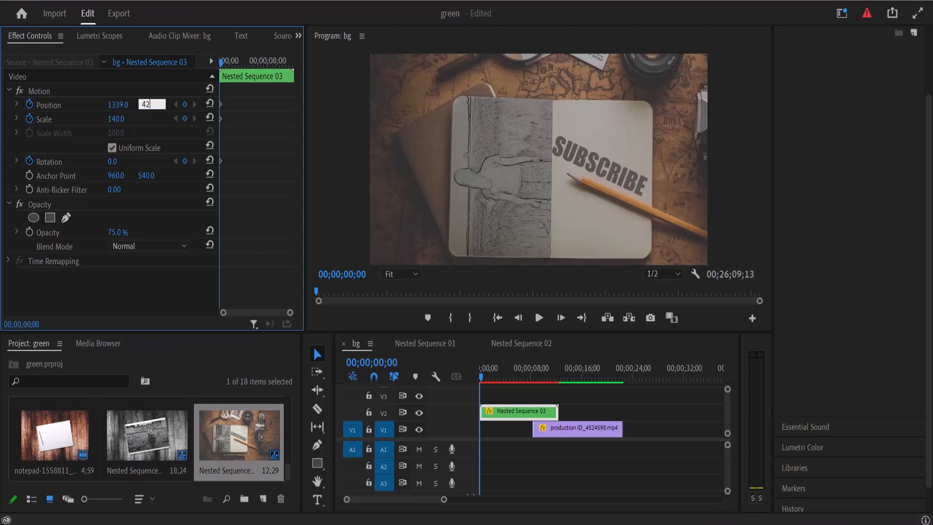
{"action": "key", "text": "Return"}
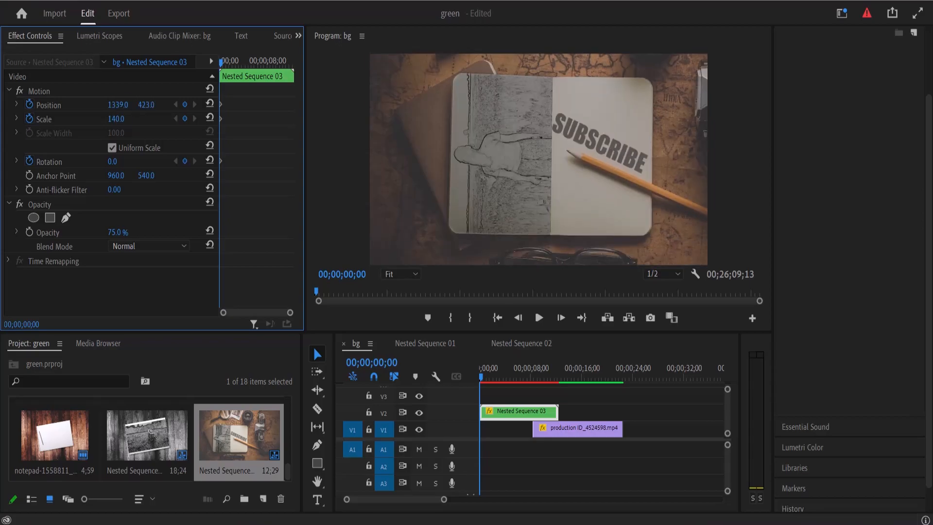
At 00;00;08;23, lower the nested sequence's opacity to 59% and set its position to 1196, 1903.
{"action": "left_click", "coordinate": [532, 372]}
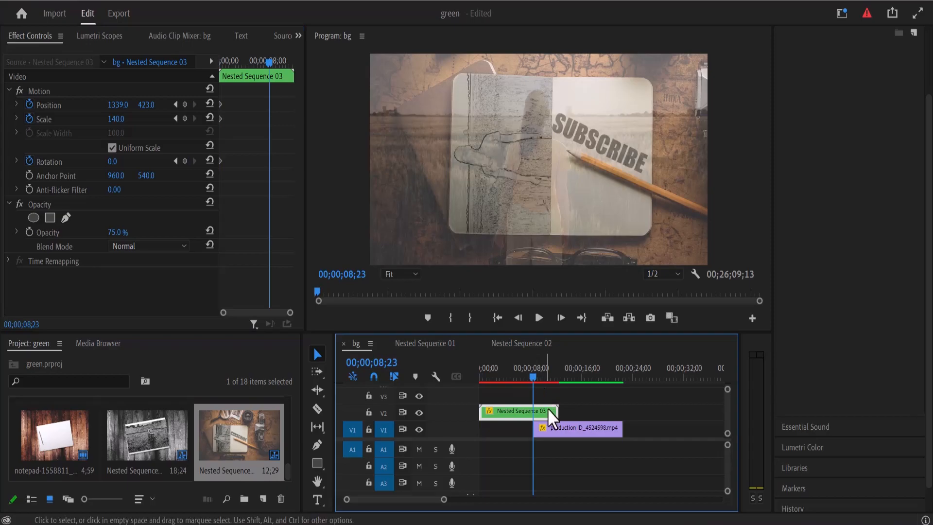
{"action": "left_click_drag", "start_coordinate": [118, 232], "coordinate": [109, 232]}
{"action": "left_click", "coordinate": [119, 106]}
{"action": "type", "text": "1196"}
{"action": "key", "text": "Return"}
{"action": "left_click", "coordinate": [141, 106]}
{"action": "type", "text": "1903"}
{"action": "key", "text": "Return"}
Set the nested sequence's scale to 294 and rotation to 88° so the sketch overlays the woman in the video.
{"action": "left_click", "coordinate": [114, 119]}
{"action": "type", "text": "294"}
{"action": "key", "text": "Return"}
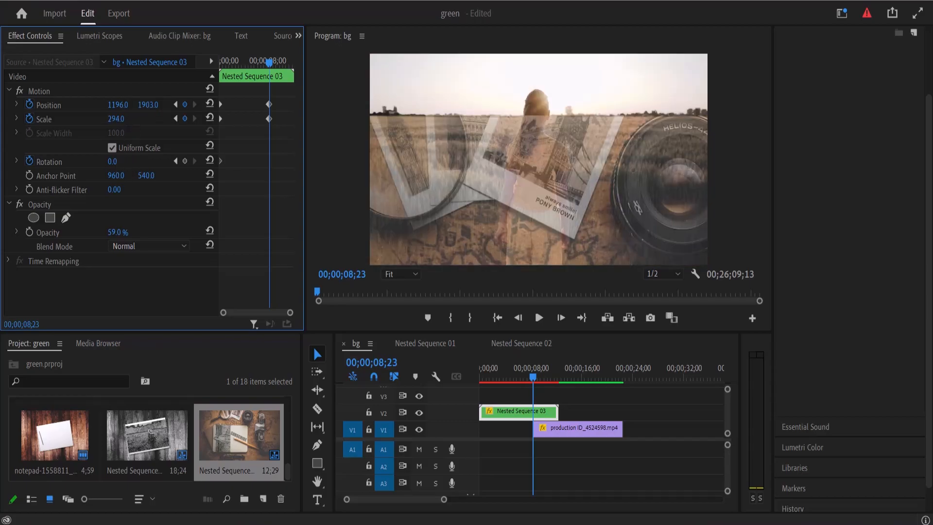
{"action": "left_click", "coordinate": [115, 162]}
{"action": "type", "text": "88"}
{"action": "key", "text": "Return"}
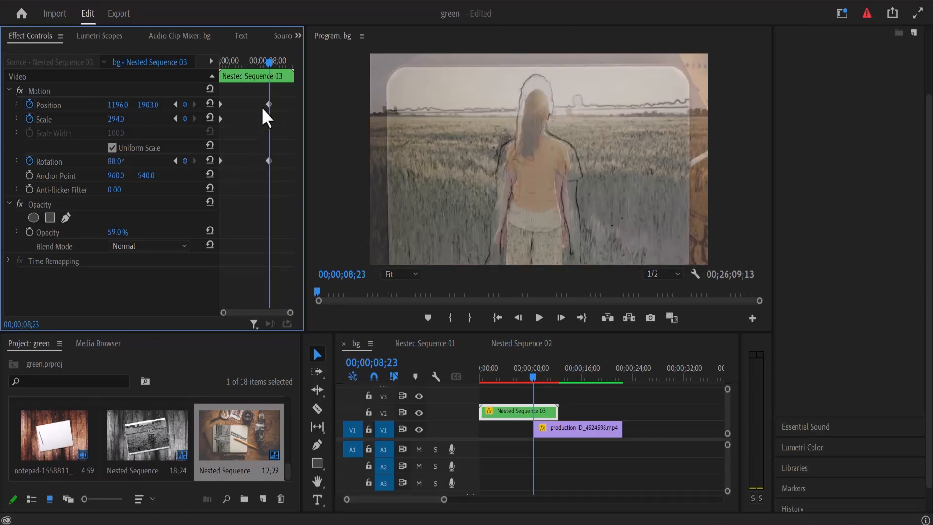
Shift the ending position, scale and rotation keyframes to the end of the nested sequence and scrub through the motion.
{"action": "left_click_drag", "start_coordinate": [268, 62], "coordinate": [267, 60]}
{"action": "left_click_drag", "start_coordinate": [263, 100], "coordinate": [303, 170]}
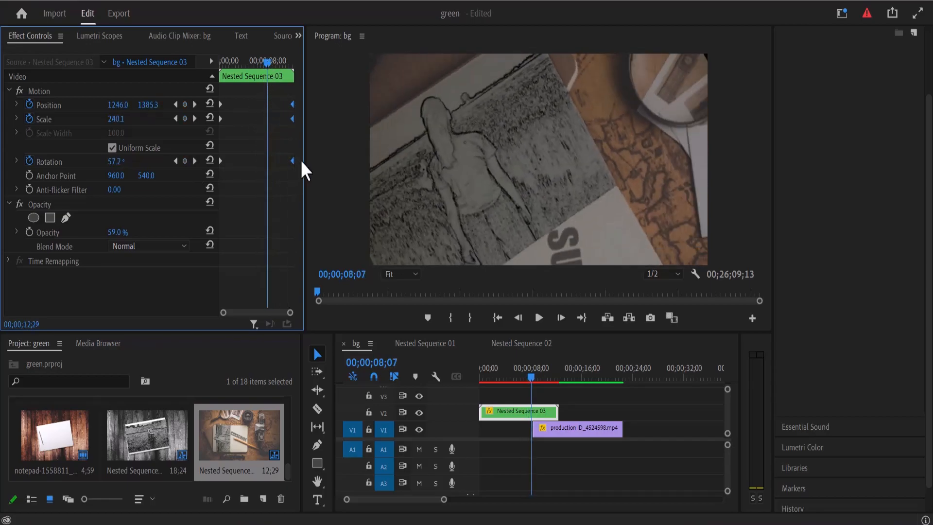
{"action": "left_click_drag", "start_coordinate": [266, 66], "coordinate": [294, 60]}
{"action": "left_click_drag", "start_coordinate": [299, 60], "coordinate": [264, 71]}
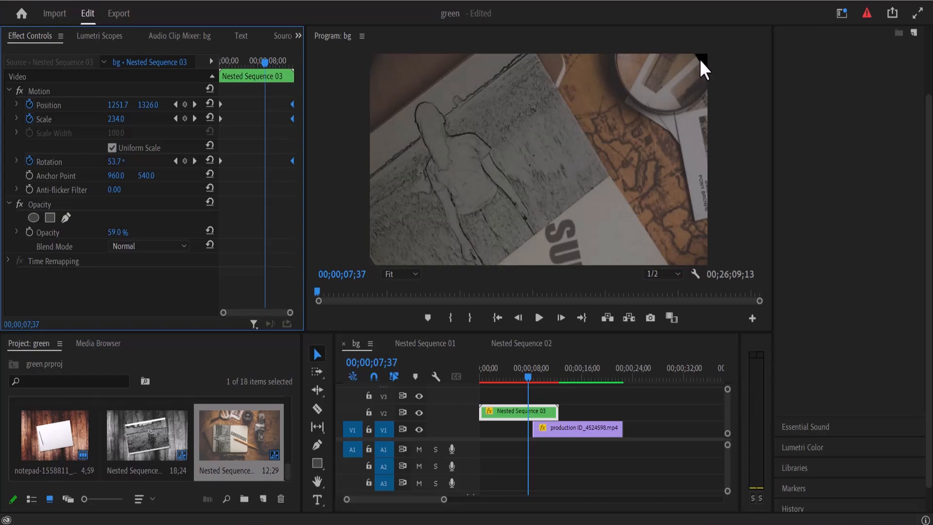
Retime the ending scale and position keyframes earlier, with scale finishing before position, so the motion keeps the frame filled.
{"action": "left_click_drag", "start_coordinate": [292, 119], "coordinate": [275, 121]}
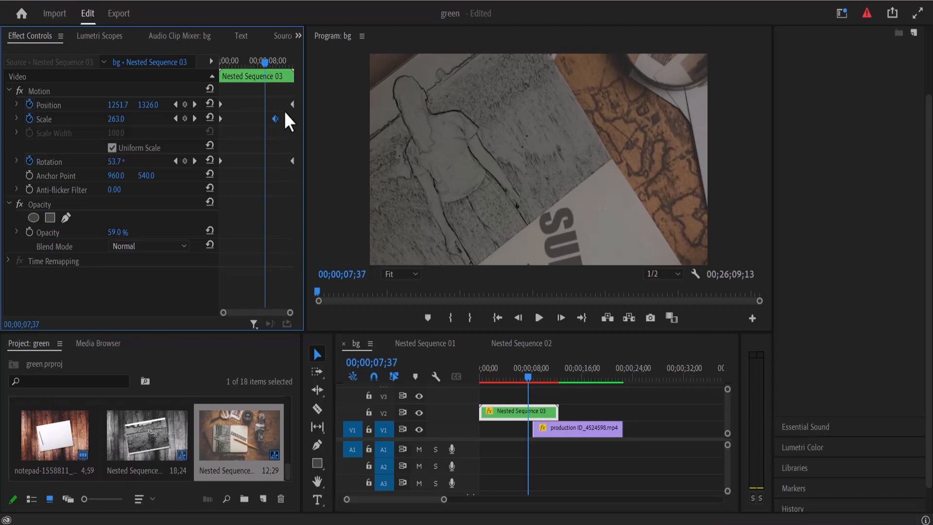
{"action": "left_click_drag", "start_coordinate": [289, 105], "coordinate": [282, 106]}
{"action": "left_click_drag", "start_coordinate": [262, 70], "coordinate": [241, 77]}
{"action": "mouse_move", "coordinate": [275, 118]}
{"action": "left_mouse_down"}
{"action": "mouse_move", "coordinate": [260, 118]}
{"action": "mouse_move", "coordinate": [277, 104]}
{"action": "left_mouse_up"}
Apply Ease In temporal interpolation to the ending position, scale and rotation keyframes.
{"action": "left_click_drag", "start_coordinate": [252, 61], "coordinate": [298, 167]}
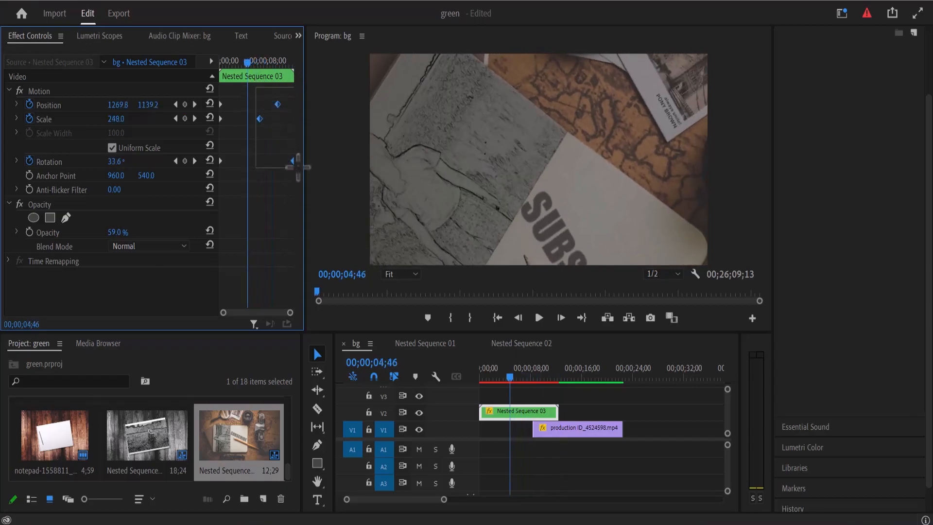
{"action": "right_click", "coordinate": [293, 162]}
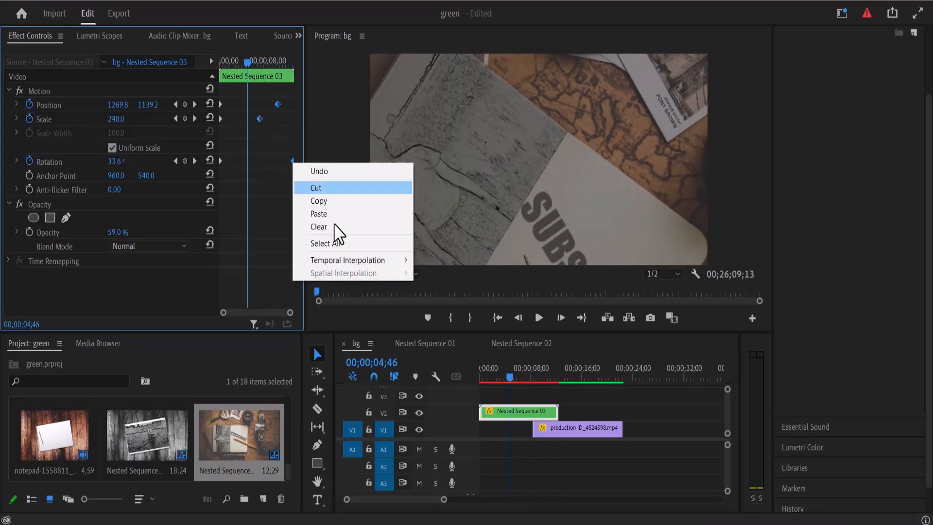
{"action": "mouse_move", "coordinate": [357, 266]}
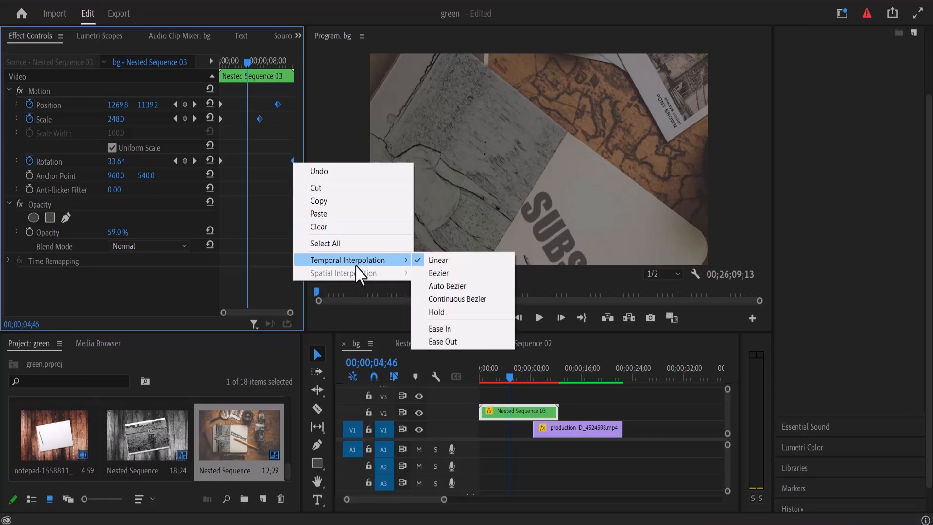
{"action": "left_click", "coordinate": [440, 329]}
Restore the nested sequence's opacity to 100% and line it up directly before the field video on V1.
{"action": "key", "text": "Home"}
{"action": "left_click_drag", "start_coordinate": [601, 428], "coordinate": [535, 415]}
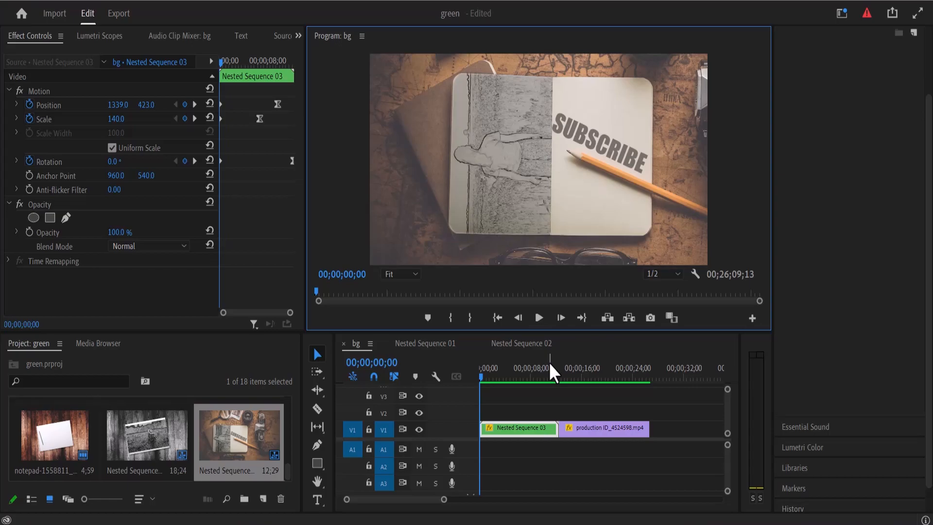
Create a 1920 × 1080 adjustment layer at 59.94 fps and place it on V2 over the cut between the two clips.
{"action": "left_click", "coordinate": [264, 495]}
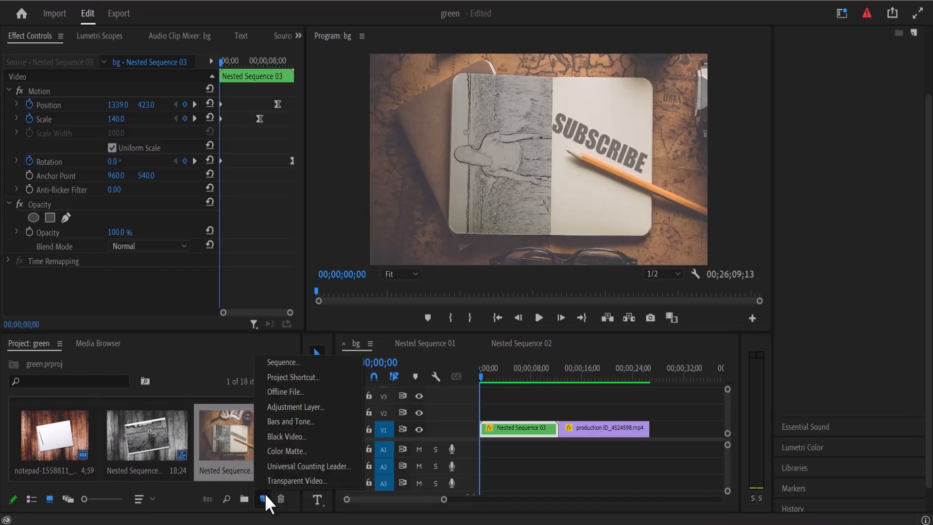
{"action": "left_click", "coordinate": [293, 407]}
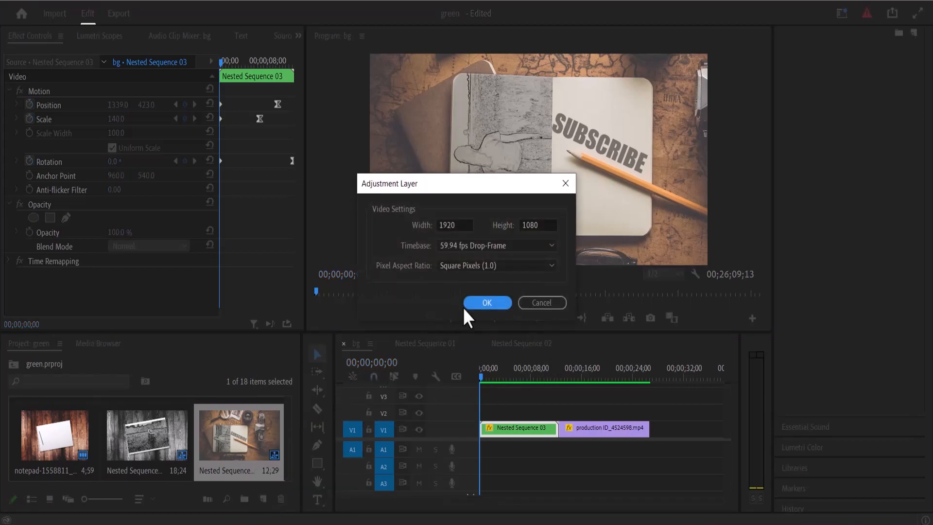
{"action": "left_click", "coordinate": [472, 305]}
{"action": "left_click_drag", "start_coordinate": [80, 450], "coordinate": [544, 411]}
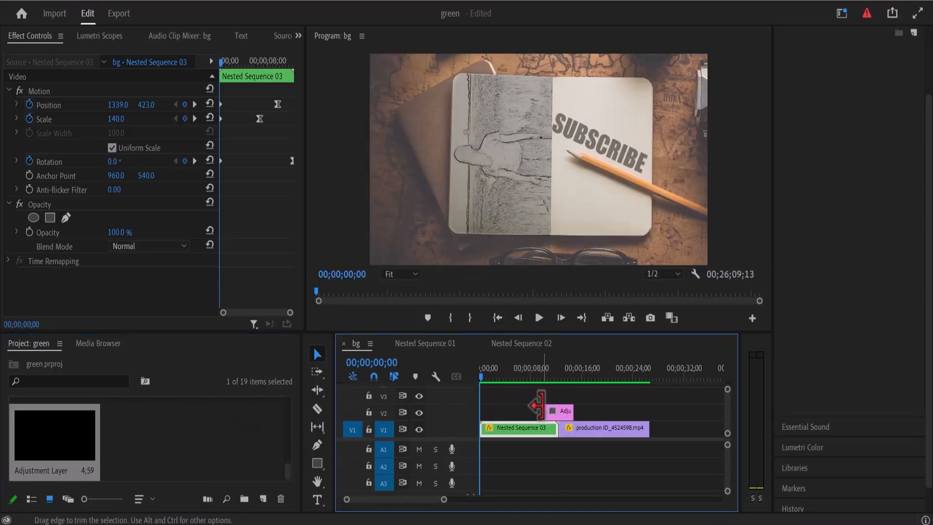
Find the ProcAmp effect and apply it to the adjustment layer over the cut.
{"action": "left_click", "coordinate": [555, 378]}
{"action": "key", "text": "="}
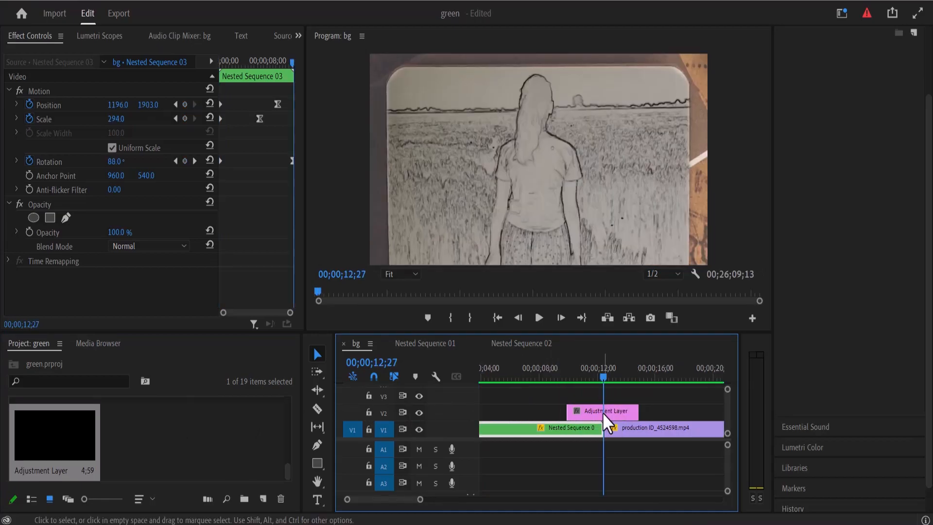
{"action": "left_click", "coordinate": [602, 413]}
{"action": "key", "text": "shift+7"}
{"action": "type", "text": "p"}
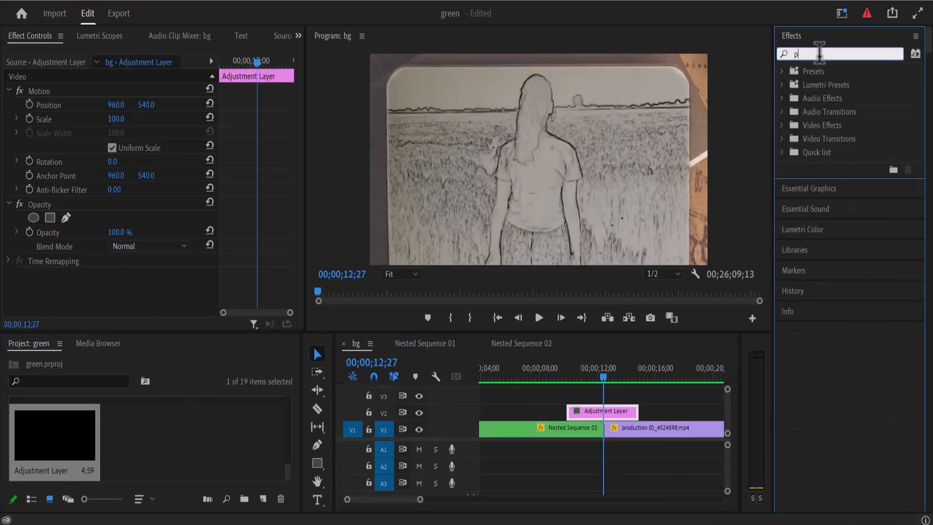
{"action": "type", "text": "roca"}
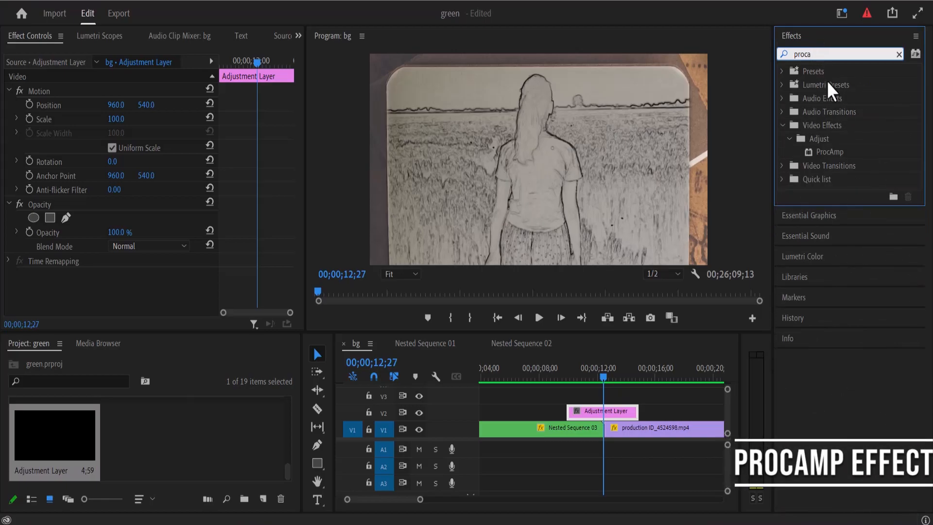
{"action": "left_click_drag", "start_coordinate": [836, 151], "coordinate": [606, 409]}
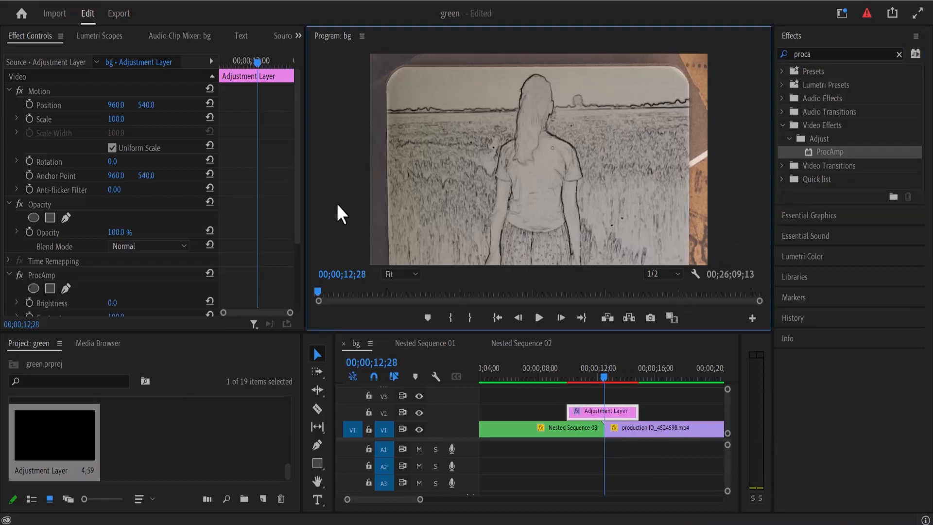
Keyframe ProcAmp Brightness at 0 shortly before and after the cut, and raise it at the cut to create a flash.
{"action": "left_click_drag", "start_coordinate": [298, 182], "coordinate": [299, 253]}
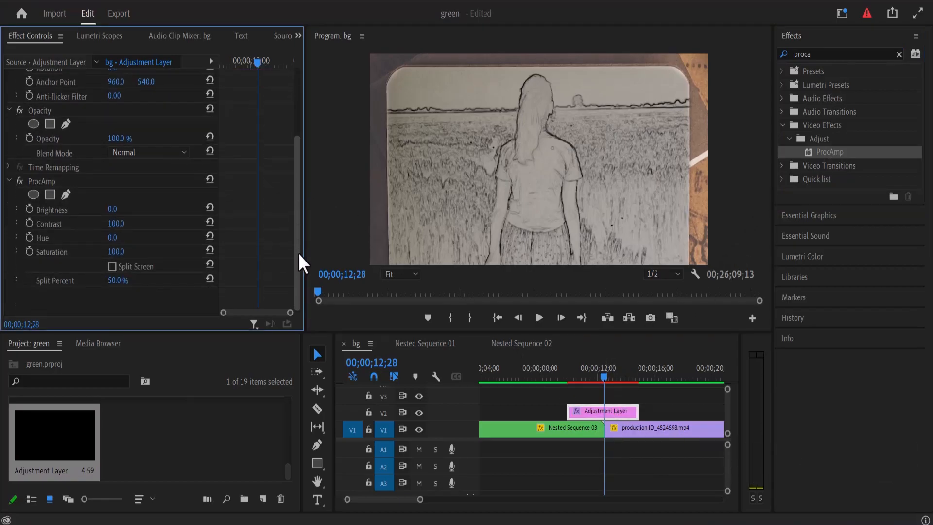
{"action": "left_click", "coordinate": [30, 209]}
{"action": "left_click_drag", "start_coordinate": [257, 209], "coordinate": [250, 209]}
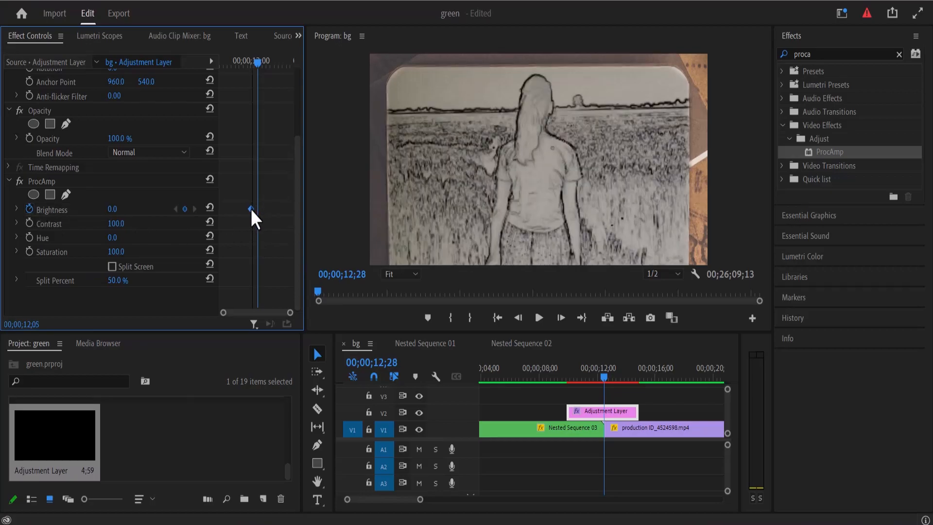
{"action": "left_click", "coordinate": [183, 209]}
{"action": "left_click_drag", "start_coordinate": [258, 208], "coordinate": [263, 208]}
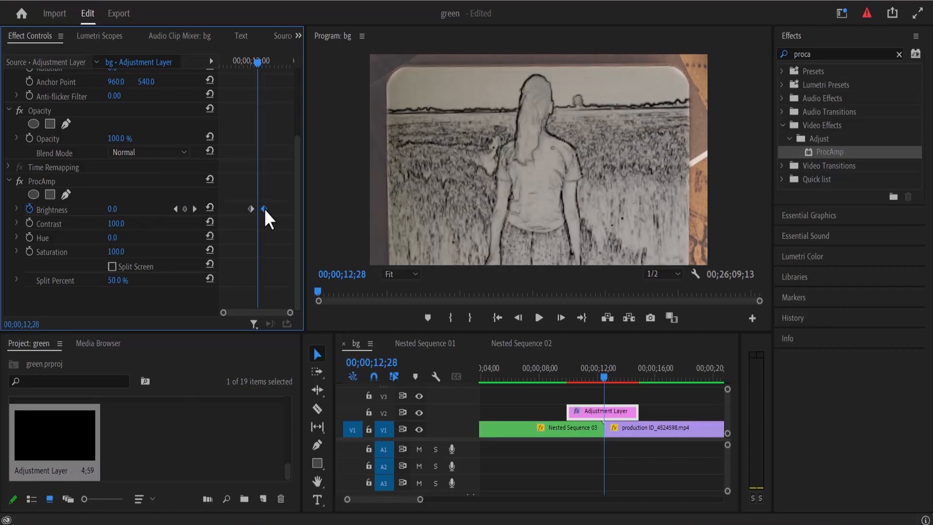
{"action": "left_click_drag", "start_coordinate": [113, 209], "coordinate": [145, 209]}
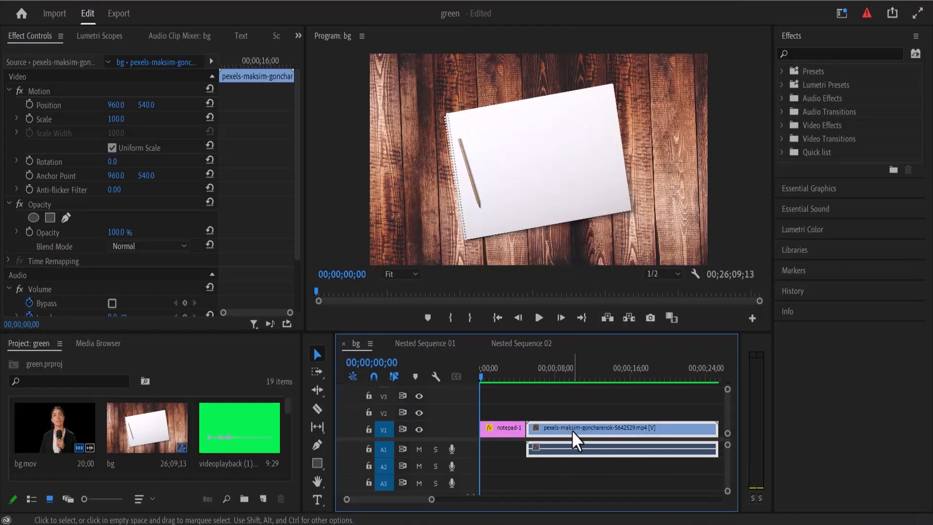
Move the video of the woman in the hat to V2, starting above the notepad image at the sequence's beginning.
{"action": "left_click_drag", "start_coordinate": [572, 430], "coordinate": [500, 409]}
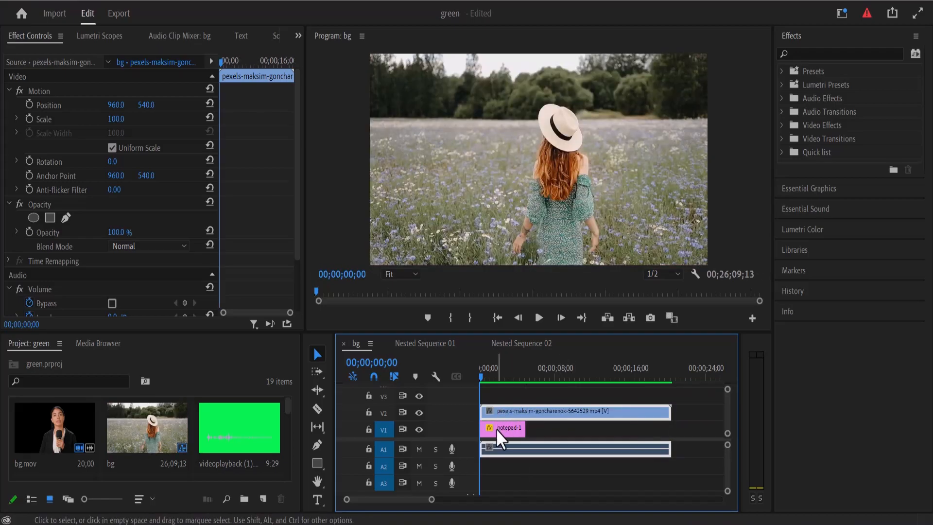
Split the woman-in-hat video where the notepad image ends and select its first segment.
{"action": "left_click", "coordinate": [317, 409]}
{"action": "left_click", "coordinate": [527, 410]}
{"action": "key", "text": "v"}
{"action": "left_click", "coordinate": [514, 412]}
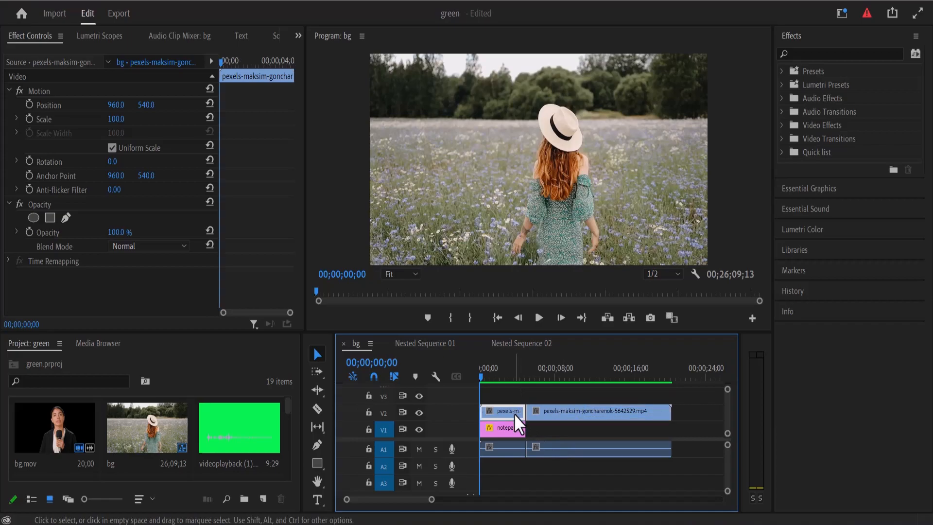
Fit the first video segment over the notepad page with Scale 60, Rotation -9° and vertical Position 553.
{"action": "mouse_move", "coordinate": [116, 119]}
{"action": "left_mouse_down"}
{"action": "mouse_move", "coordinate": [95, 121]}
{"action": "mouse_move", "coordinate": [121, 129]}
{"action": "left_mouse_up"}
{"action": "left_click_drag", "start_coordinate": [116, 166], "coordinate": [112, 165]}
{"action": "left_click_drag", "start_coordinate": [115, 119], "coordinate": [127, 121]}
{"action": "left_click", "coordinate": [146, 104]}
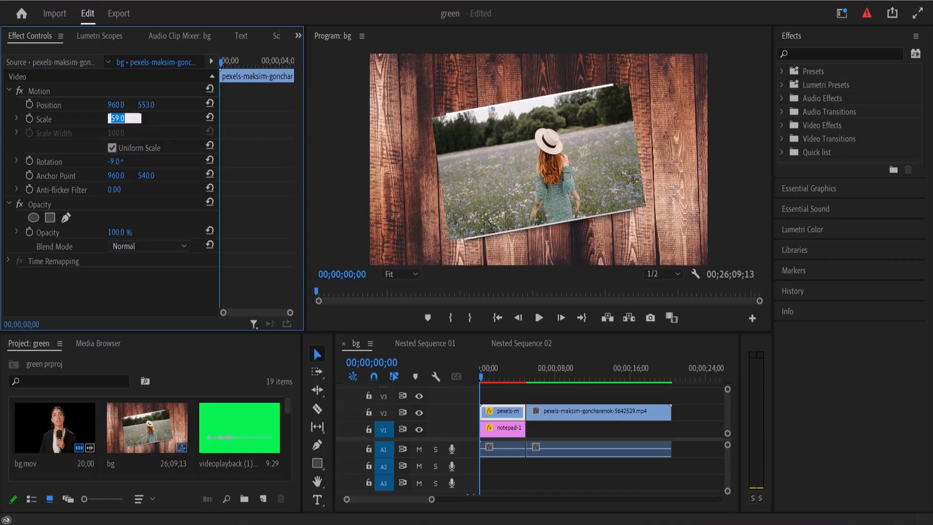
{"action": "type", "text": "553"}
{"action": "key", "text": "Return"}
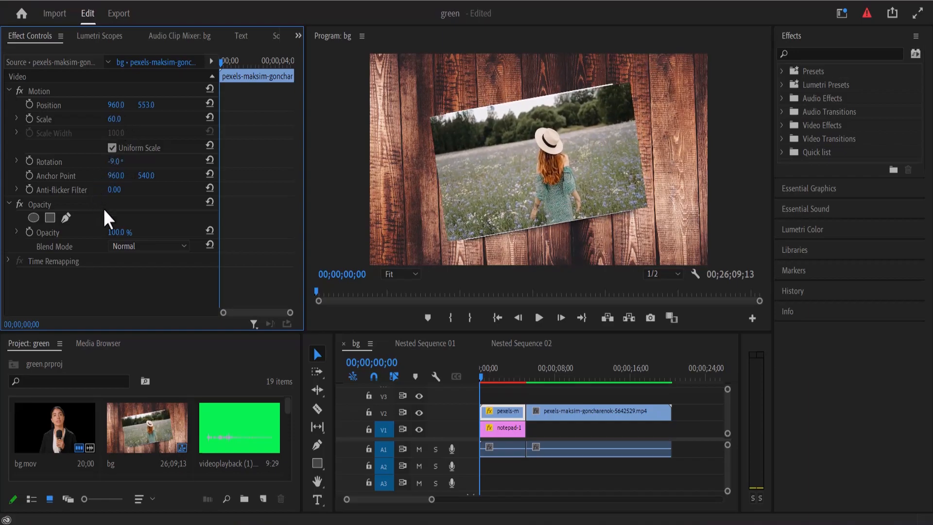
Lower the segment's opacity to 74% and mask it along the notepad page outline, with feather 21 and expansion 20.
{"action": "left_click_drag", "start_coordinate": [119, 229], "coordinate": [106, 229]}
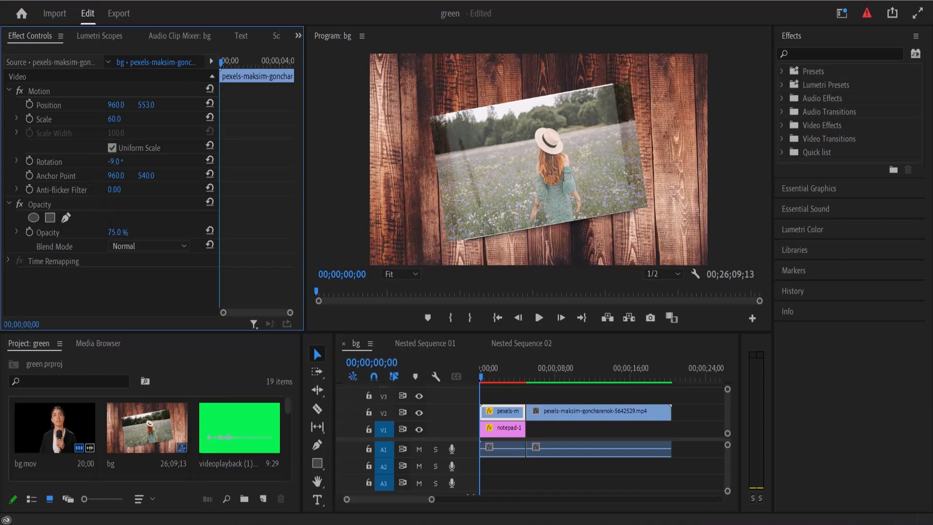
{"action": "left_click", "coordinate": [68, 217]}
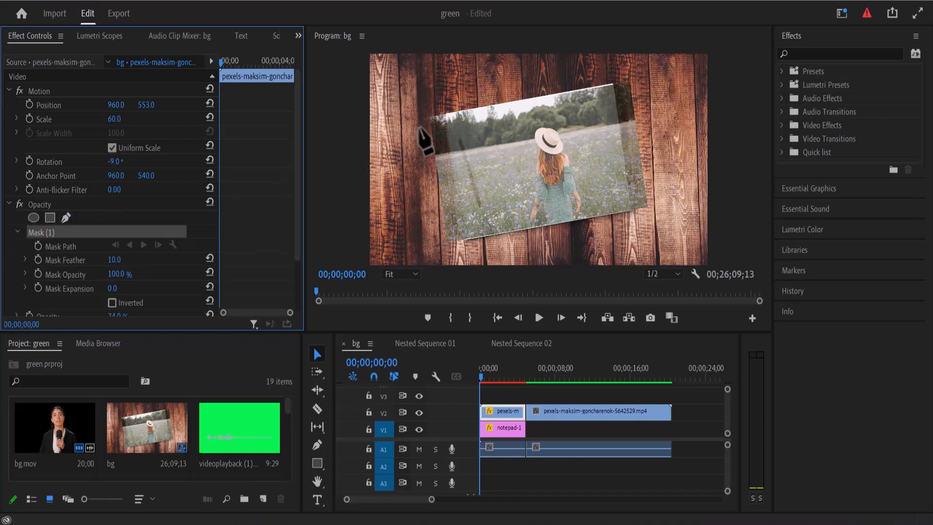
{"action": "left_click", "coordinate": [447, 114]}
{"action": "left_click", "coordinate": [632, 212]}
{"action": "left_click", "coordinate": [447, 112]}
Find the Find Edges effect and apply it to the masked video segment above the notepad.
{"action": "left_click", "coordinate": [509, 428]}
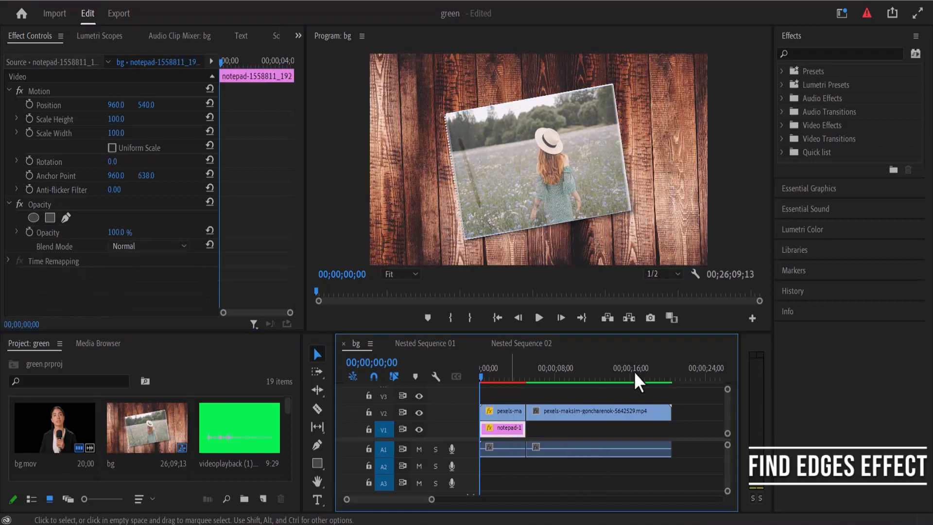
{"action": "left_click", "coordinate": [833, 53]}
{"action": "type", "text": "fi"}
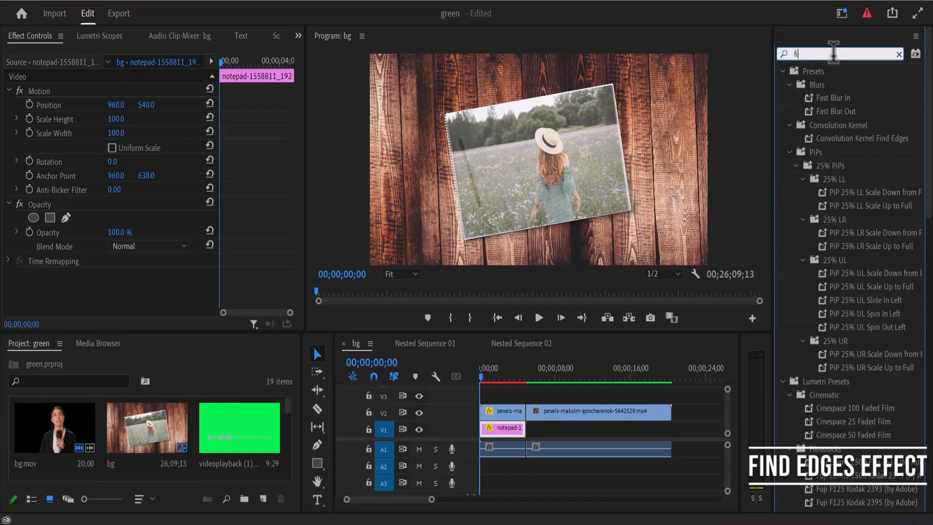
{"action": "type", "text": "nd edg"}
{"action": "left_click_drag", "start_coordinate": [863, 178], "coordinate": [516, 411]}
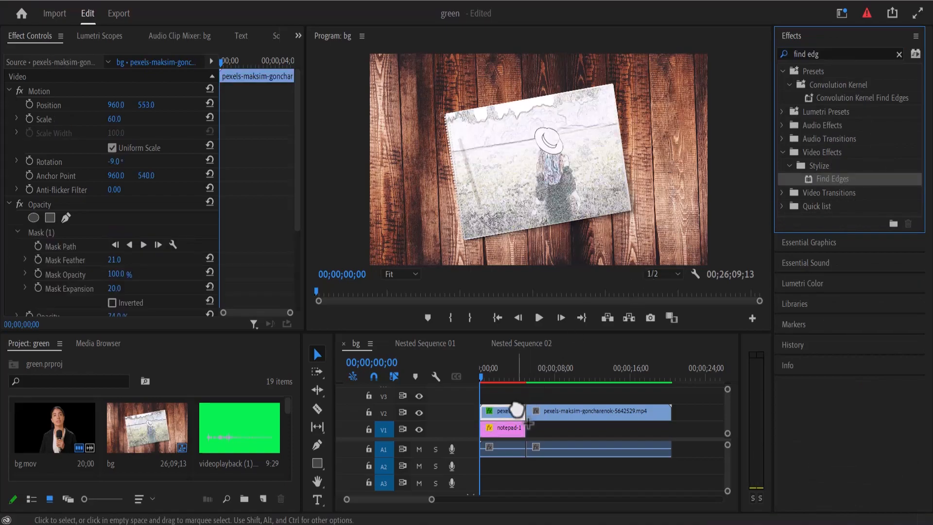
Set the masked segment's opacity to 100% and its blend mode to Multiply.
{"action": "scroll", "coordinate": [298, 238], "scroll_direction": "down", "scroll_amount": 3}
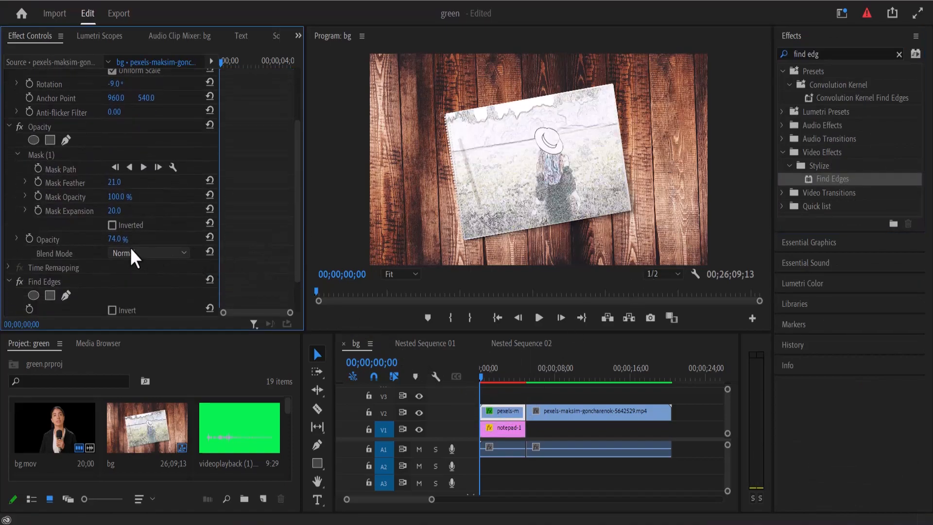
{"action": "left_click_drag", "start_coordinate": [118, 239], "coordinate": [133, 238]}
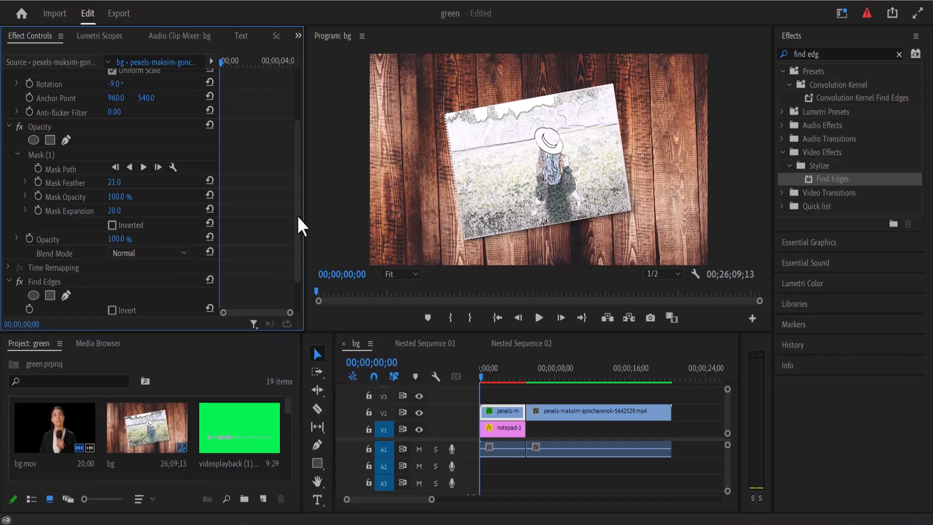
{"action": "left_click", "coordinate": [185, 254]}
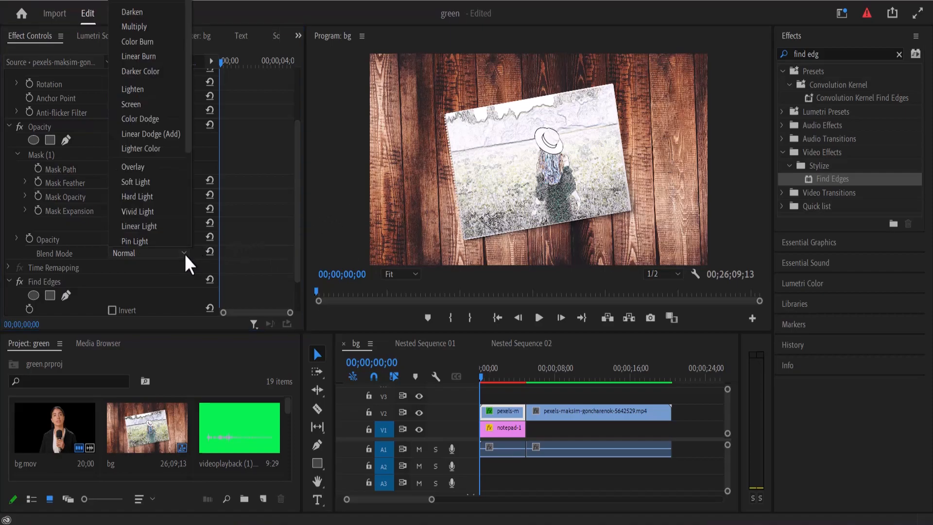
{"action": "left_click", "coordinate": [146, 27]}
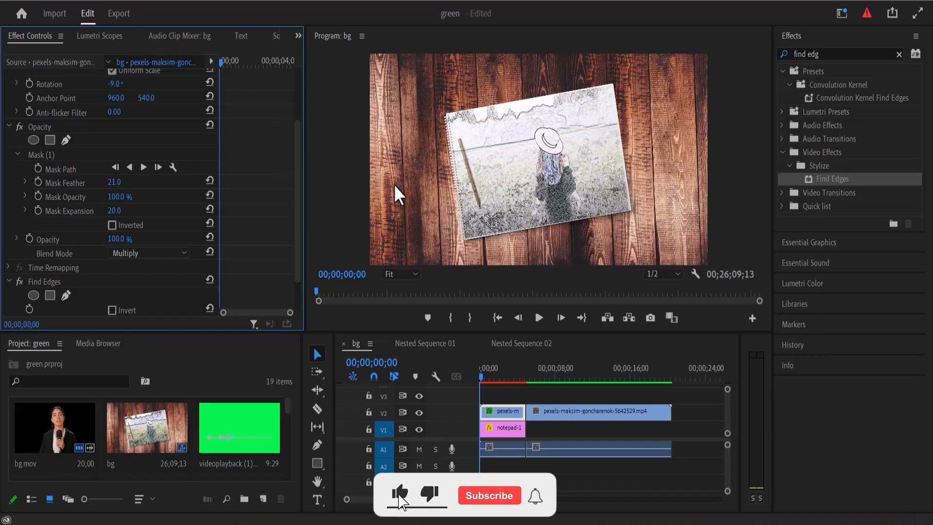
Desaturate the notepad image by setting its Lumetri Color Saturation to 0.
{"action": "left_click", "coordinate": [511, 424]}
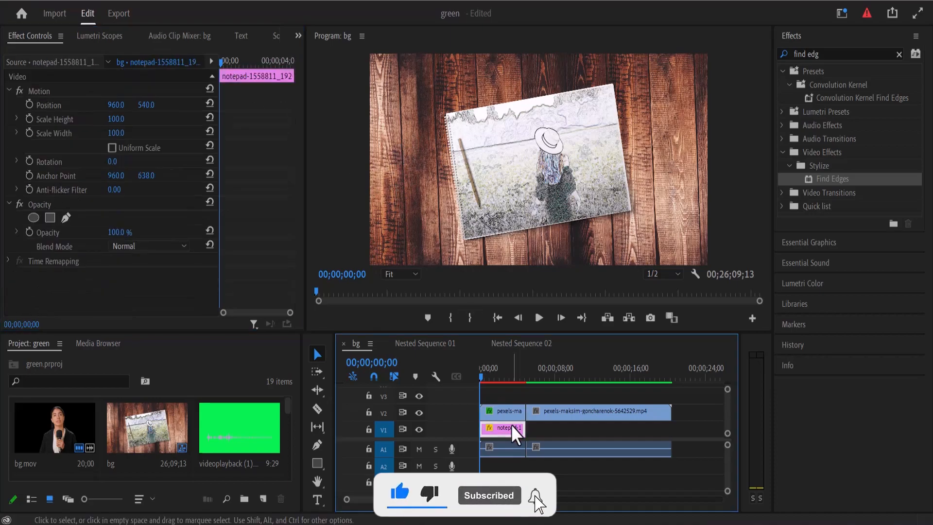
{"action": "left_click", "coordinate": [797, 283]}
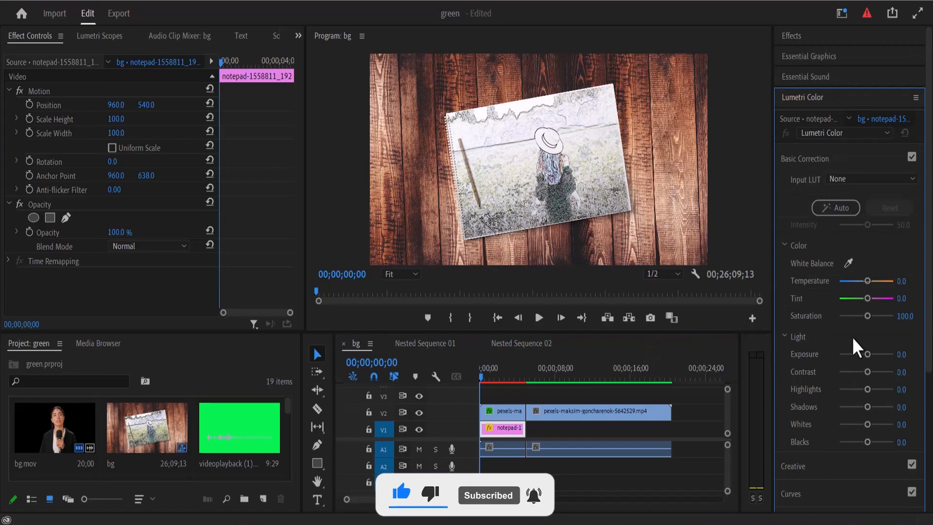
{"action": "left_click_drag", "start_coordinate": [864, 317], "coordinate": [806, 333]}
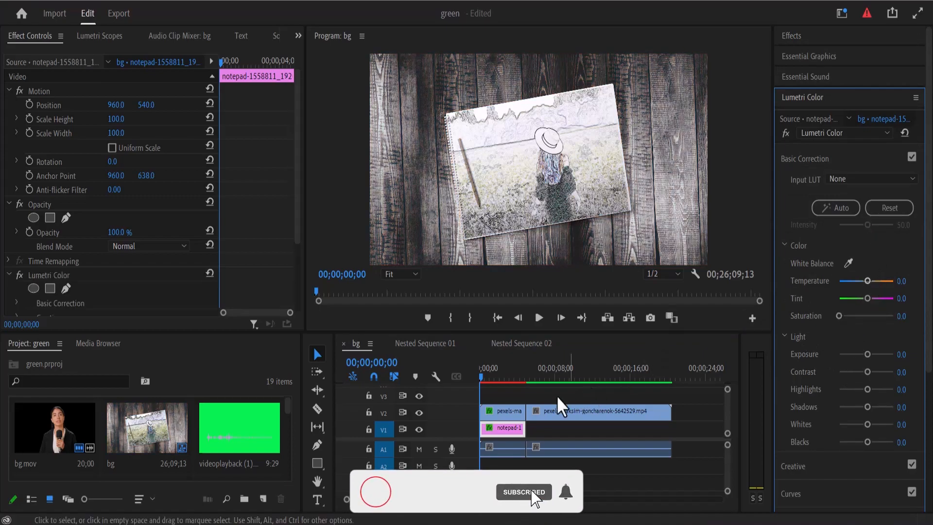
Give the masked video segment a pencil look in Lumetri Color with Contrast 31.1, Saturation 0 and Blacks -42.2.
{"action": "left_click", "coordinate": [518, 410]}
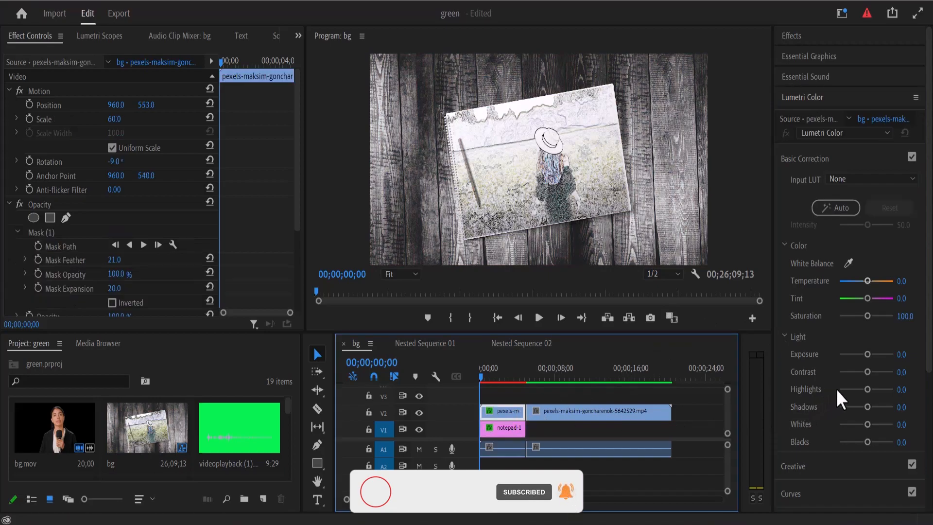
{"action": "left_click_drag", "start_coordinate": [867, 372], "coordinate": [875, 371]}
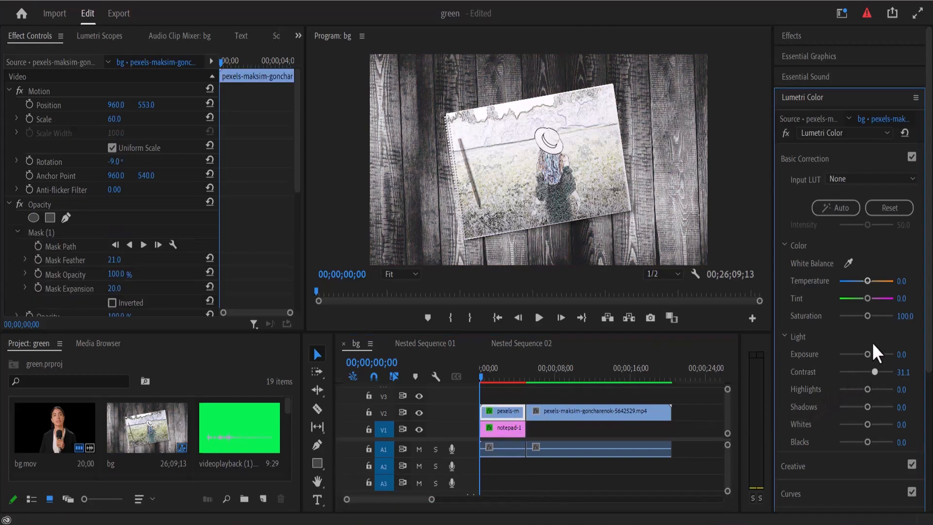
{"action": "left_click_drag", "start_coordinate": [867, 317], "coordinate": [829, 322]}
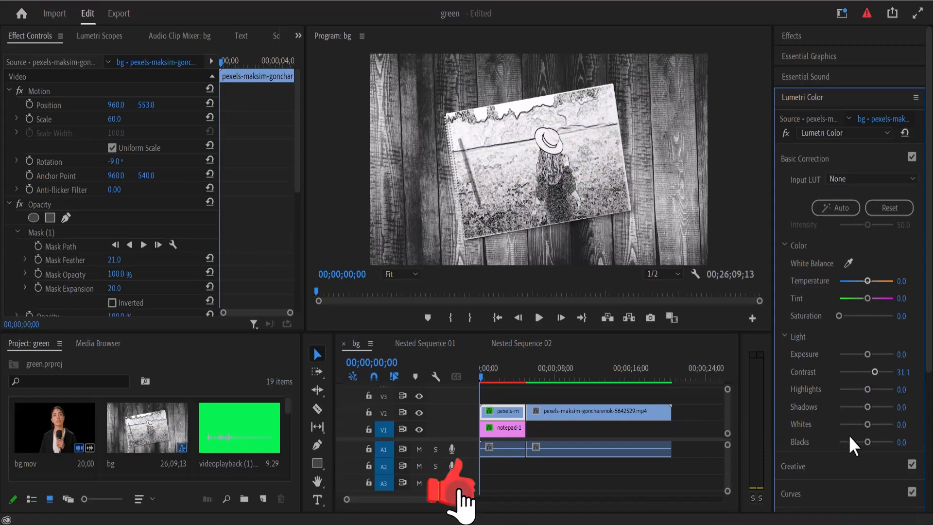
{"action": "left_click_drag", "start_coordinate": [865, 440], "coordinate": [854, 442]}
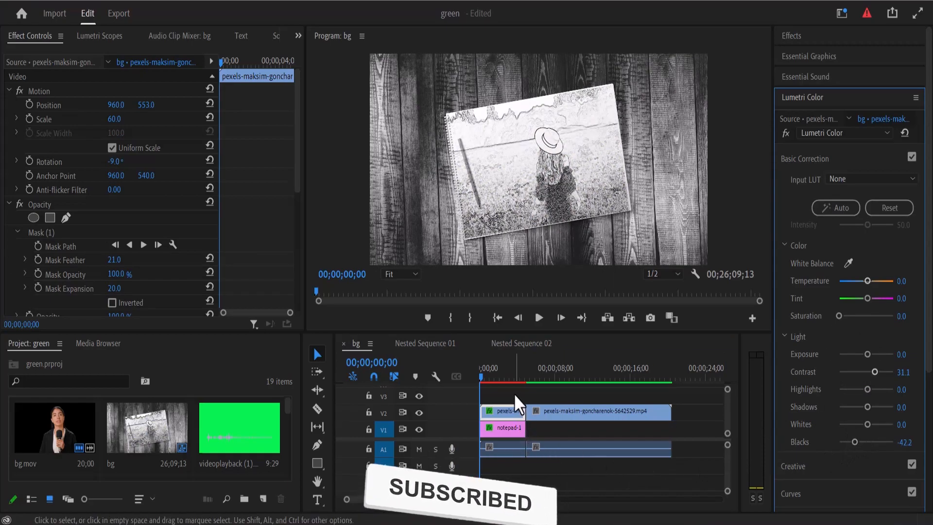
Nest the masked video segment and the notepad image together, keeping the suggested sequence name.
{"action": "left_click", "coordinate": [510, 424]}
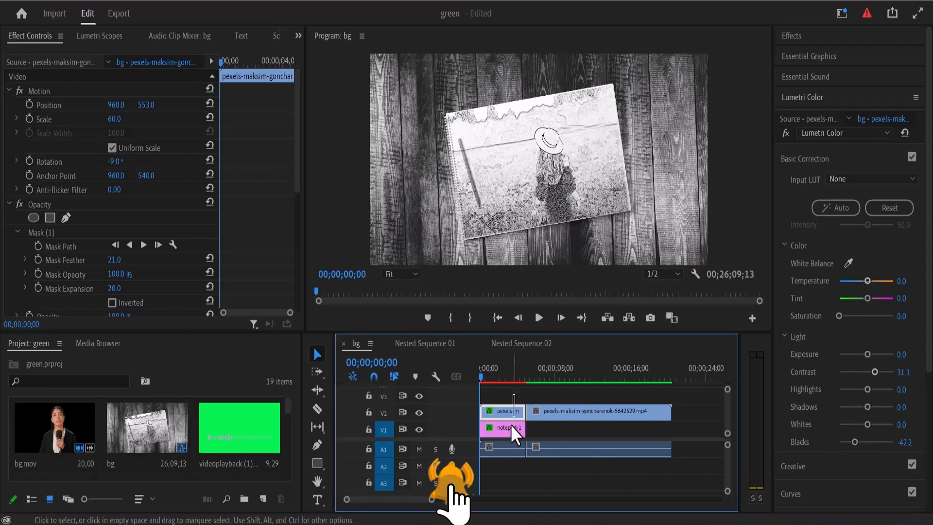
{"action": "right_click", "coordinate": [510, 416]}
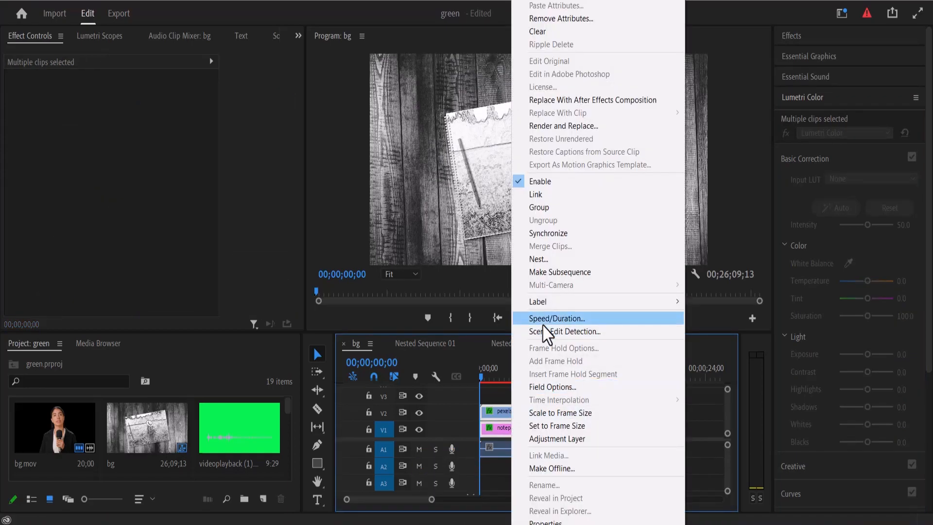
{"action": "left_click", "coordinate": [539, 259]}
{"action": "left_click", "coordinate": [442, 267]}
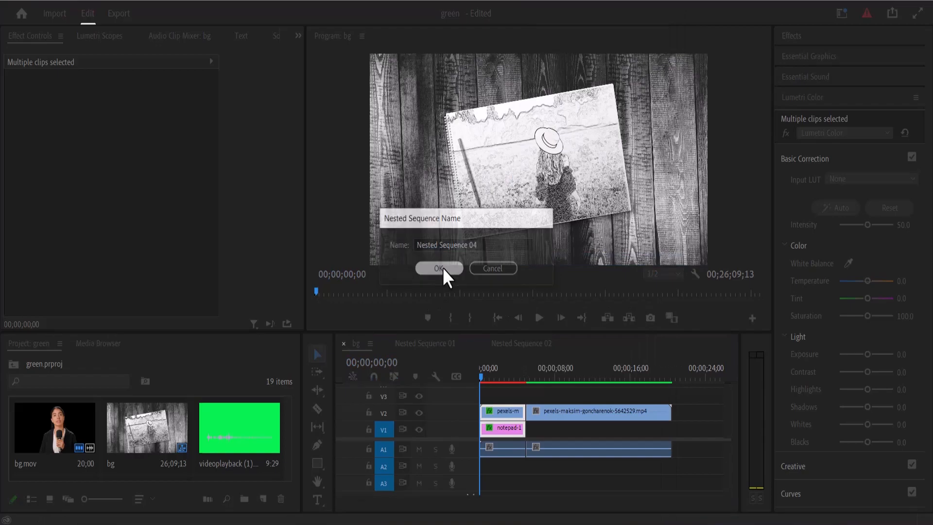
Enable Position, Scale and Rotation keyframes at their default values on the nested sequence and move them to its start.
{"action": "left_click", "coordinate": [510, 433]}
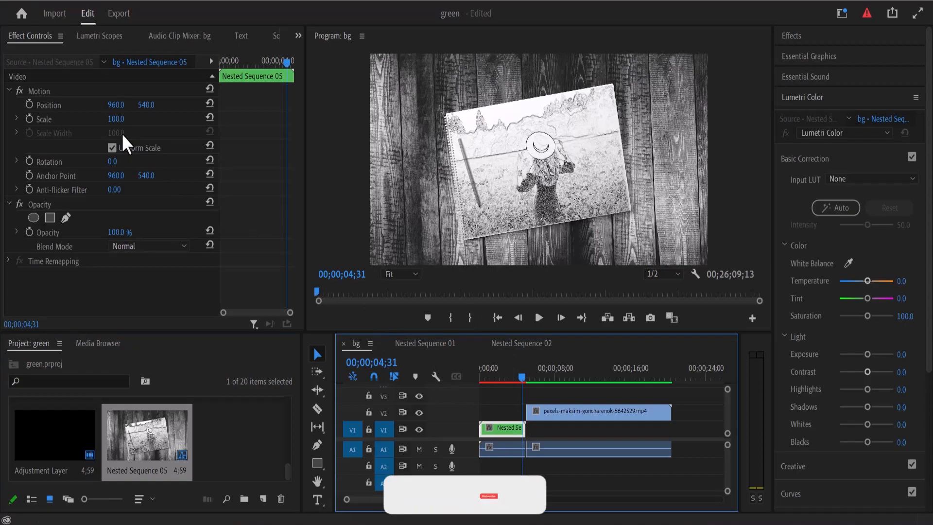
{"action": "left_click", "coordinate": [30, 104]}
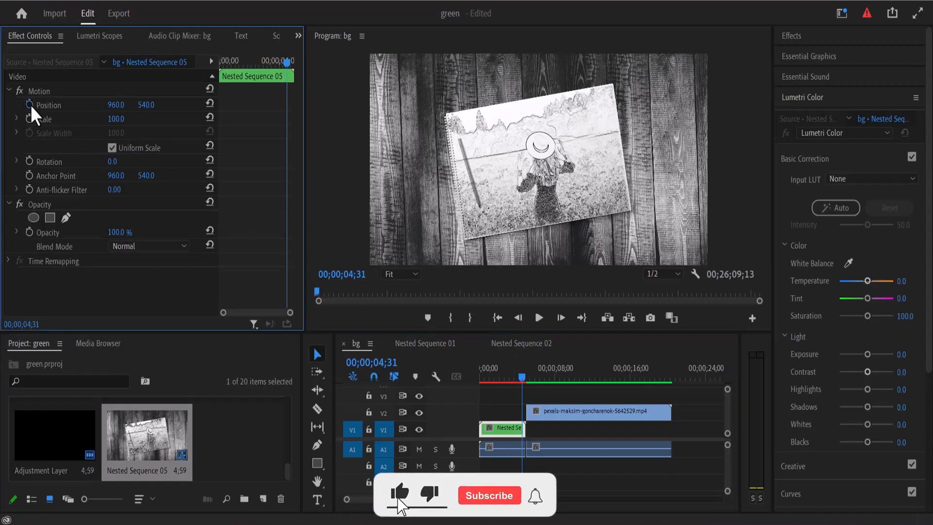
{"action": "left_click", "coordinate": [29, 118]}
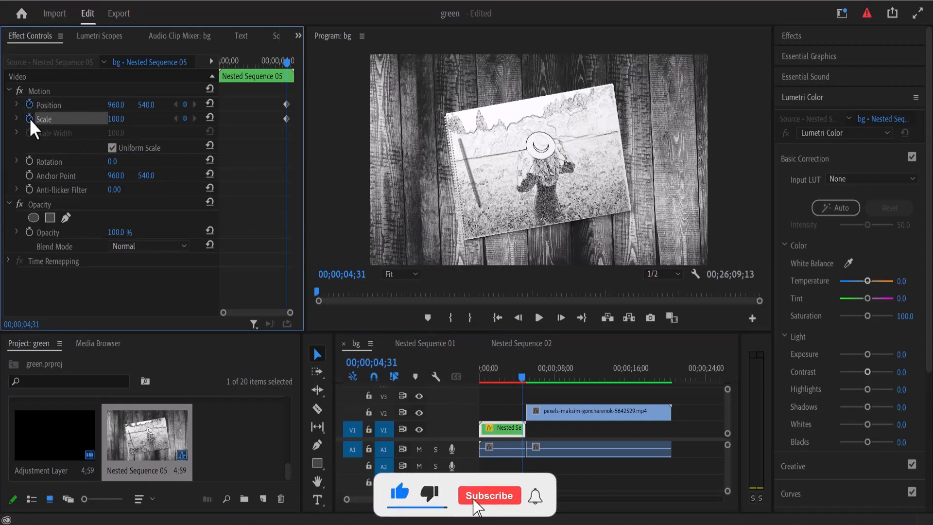
{"action": "left_click", "coordinate": [29, 160]}
{"action": "left_click_drag", "start_coordinate": [267, 90], "coordinate": [217, 170]}
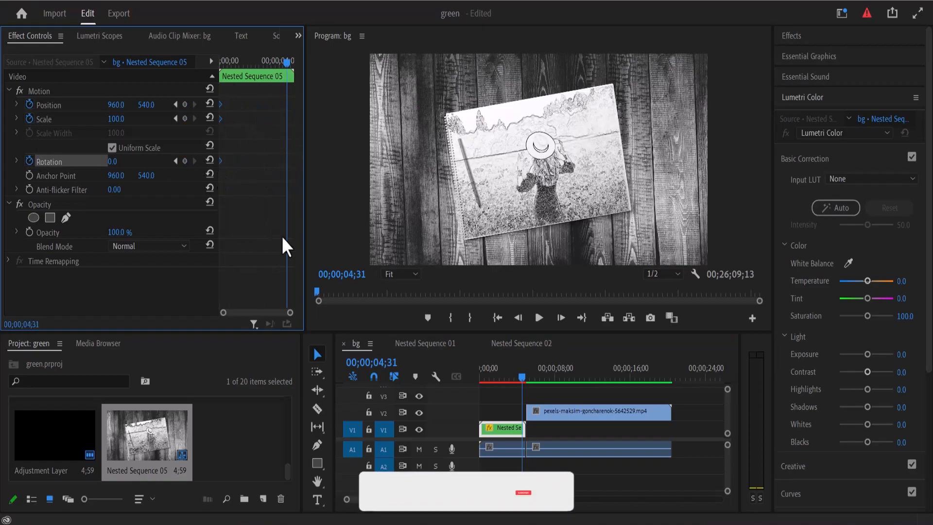
Temporarily overlay the nested sequence on the video at 71% opacity, and near its end keyframe Scale at 191 and Rotation at 9°.
{"action": "left_click_drag", "start_coordinate": [513, 436], "coordinate": [538, 412]}
{"action": "left_click_drag", "start_coordinate": [121, 233], "coordinate": [107, 232]}
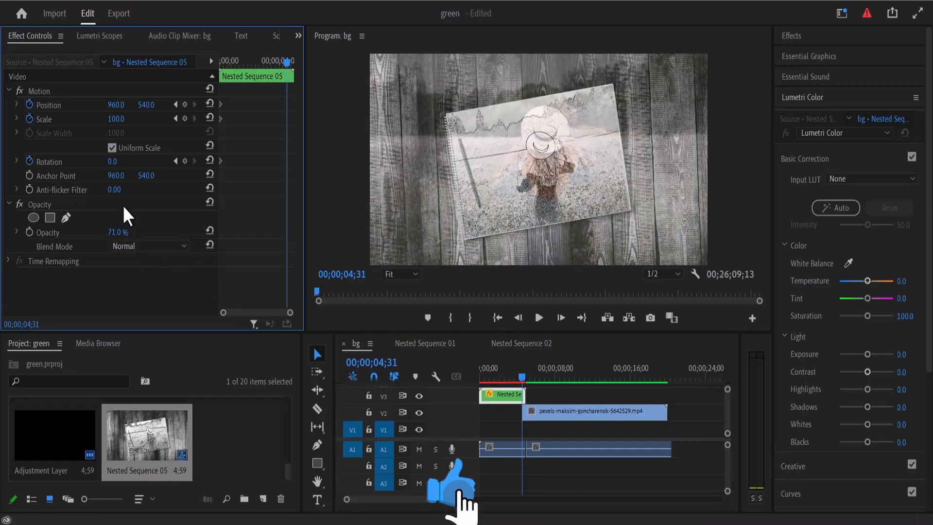
{"action": "left_click_drag", "start_coordinate": [110, 123], "coordinate": [117, 163]}
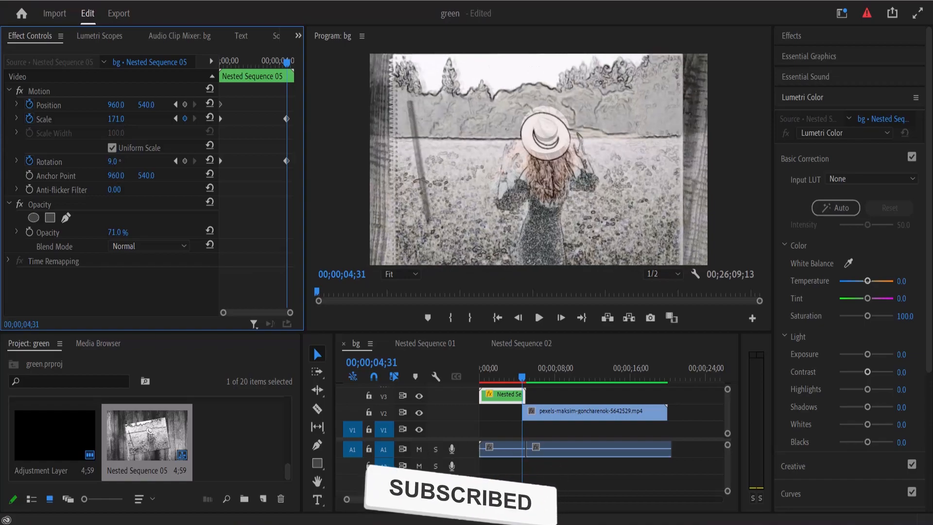
{"action": "left_click_drag", "start_coordinate": [116, 119], "coordinate": [131, 119]}
{"action": "mouse_move", "coordinate": [520, 380]}
{"action": "left_mouse_down"}
{"action": "mouse_move", "coordinate": [532, 377]}
{"action": "mouse_move", "coordinate": [508, 380]}
{"action": "mouse_move", "coordinate": [528, 377]}
{"action": "mouse_move", "coordinate": [545, 408]}
{"action": "mouse_move", "coordinate": [514, 408]}
{"action": "mouse_move", "coordinate": [522, 378]}
{"action": "left_mouse_up"}
{"action": "left_click", "coordinate": [517, 410]}
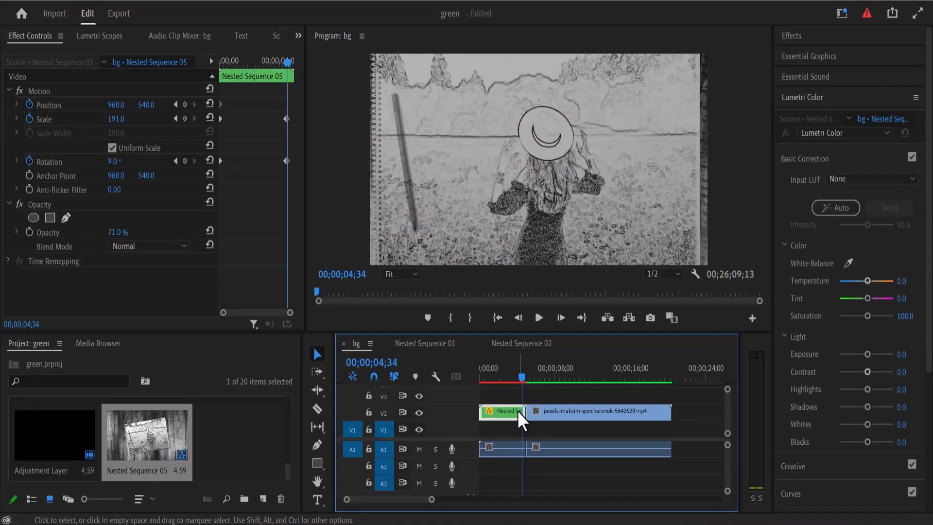
Create a 1920 × 1080 adjustment layer at 59.94 fps and place it on V3 over the cut after the nested sequence.
{"action": "left_click", "coordinate": [262, 498]}
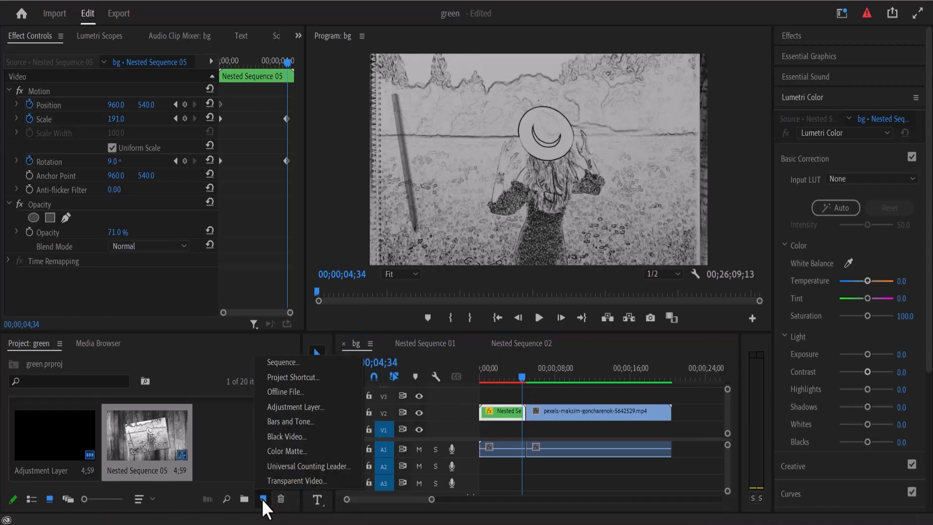
{"action": "left_click", "coordinate": [293, 405]}
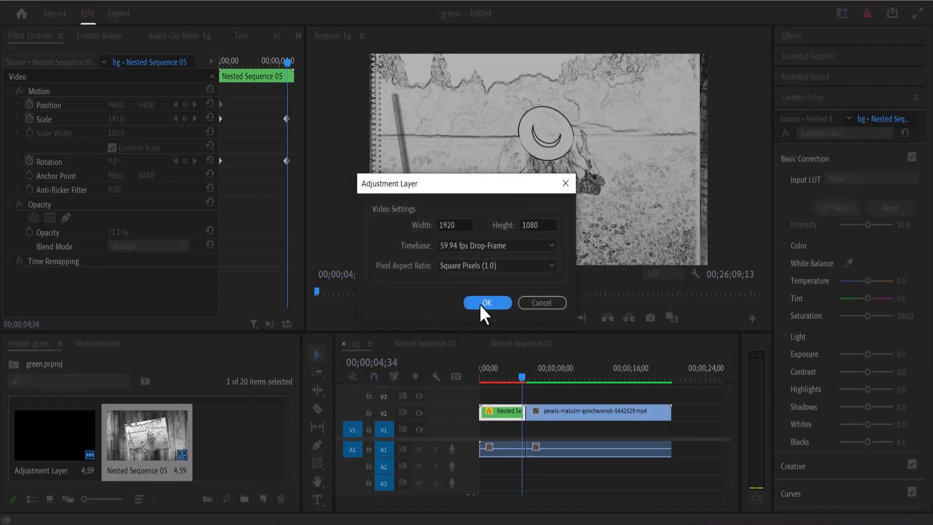
{"action": "left_click", "coordinate": [487, 303]}
{"action": "left_click_drag", "start_coordinate": [220, 447], "coordinate": [501, 430]}
{"action": "left_click_drag", "start_coordinate": [401, 416], "coordinate": [517, 394]}
{"action": "left_click", "coordinate": [539, 394]}
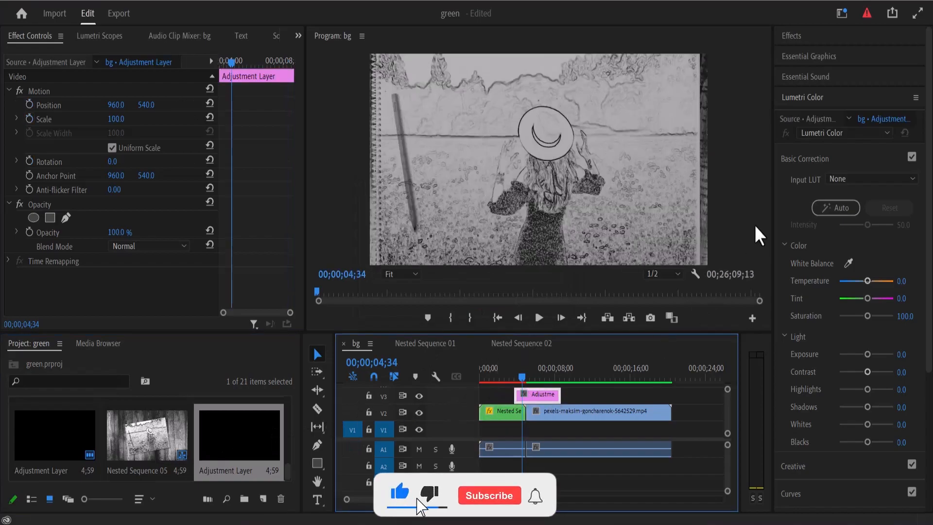
Find the ProcAmp effect and apply it to the adjustment layer on V3.
{"action": "left_click", "coordinate": [823, 34]}
{"action": "left_click_drag", "start_coordinate": [804, 58], "coordinate": [777, 56]}
{"action": "type", "text": "procam"}
{"action": "left_click_drag", "start_coordinate": [829, 151], "coordinate": [536, 395]}
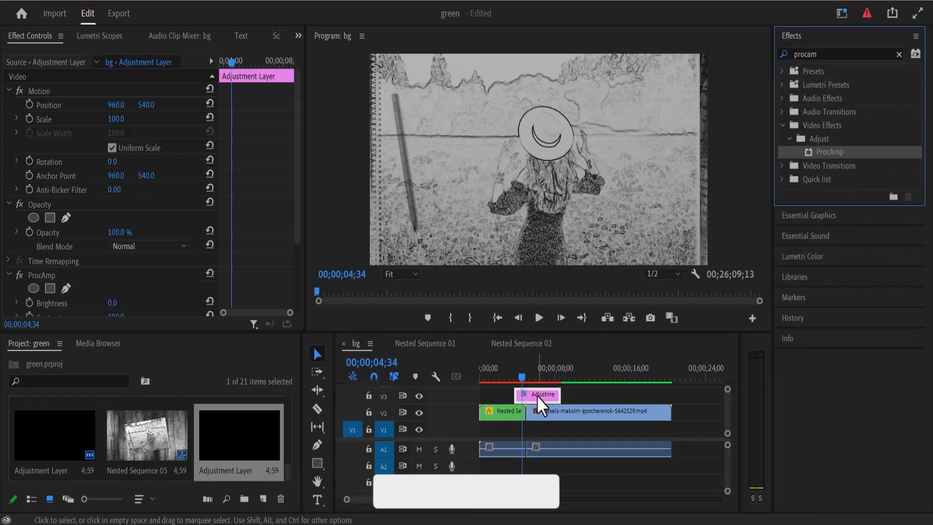
Set the nested sequence's opacity back to 100% and reselect the adjustment layer.
{"action": "left_click", "coordinate": [510, 411]}
{"action": "left_click_drag", "start_coordinate": [118, 235], "coordinate": [309, 283]}
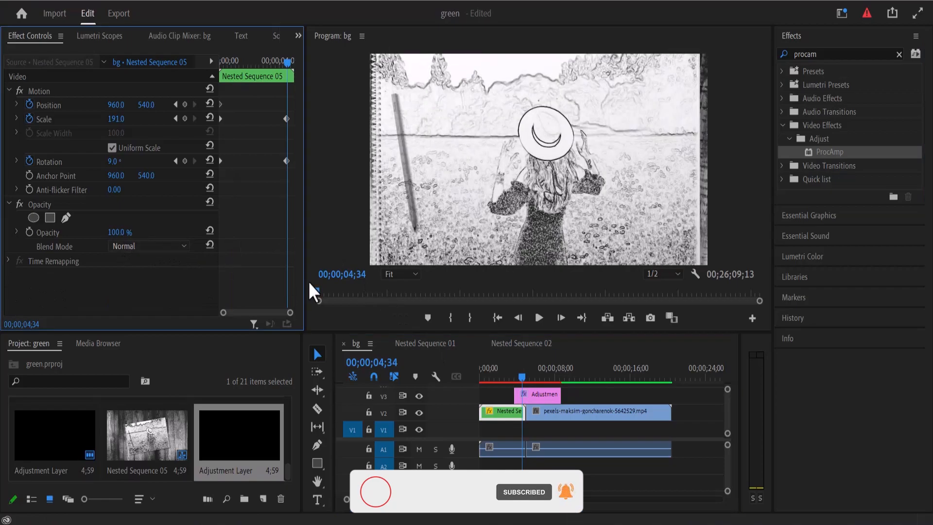
{"action": "left_click", "coordinate": [531, 395]}
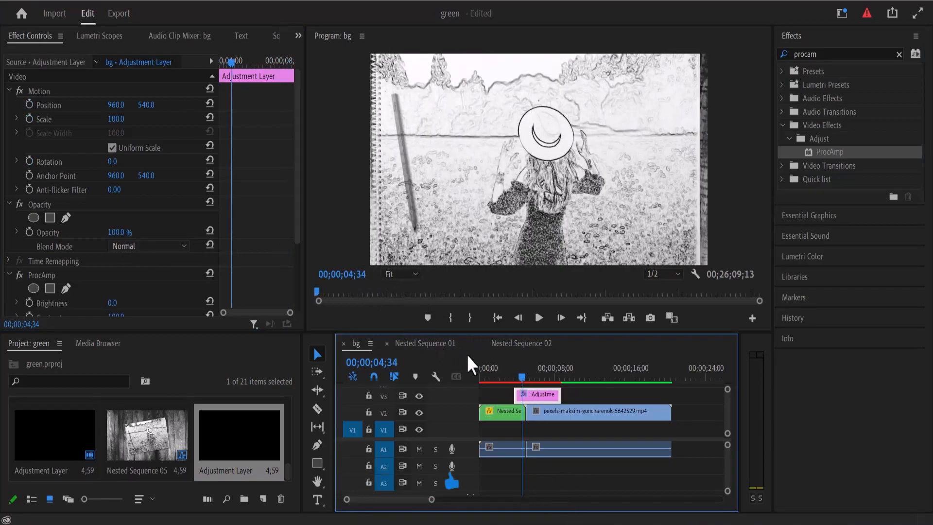
Keyframe the adjustment layer's ProcAmp Brightness as a flash: 49 at the cut (00;00;04;58), with 0 shortly before and after it.
{"action": "left_click_drag", "start_coordinate": [517, 380], "coordinate": [527, 381]}
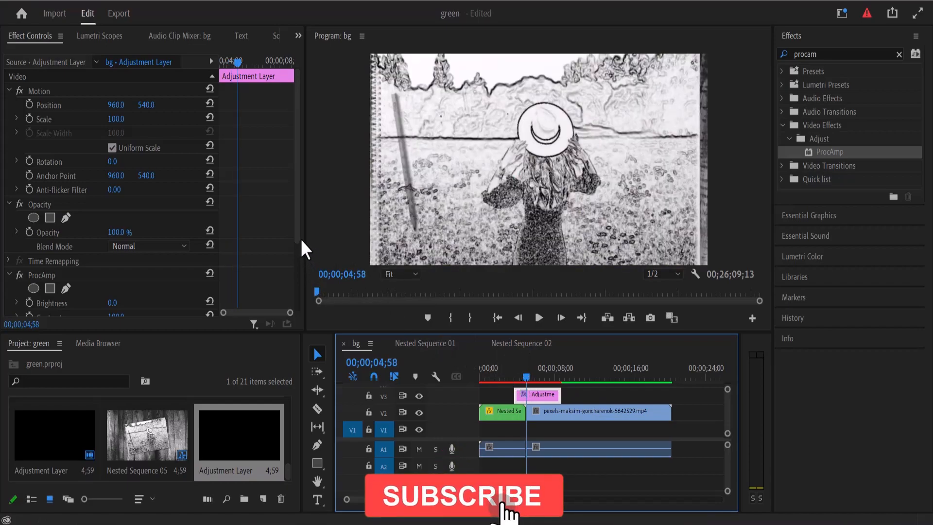
{"action": "scroll", "coordinate": [301, 255], "scroll_direction": "down", "scroll_amount": 4}
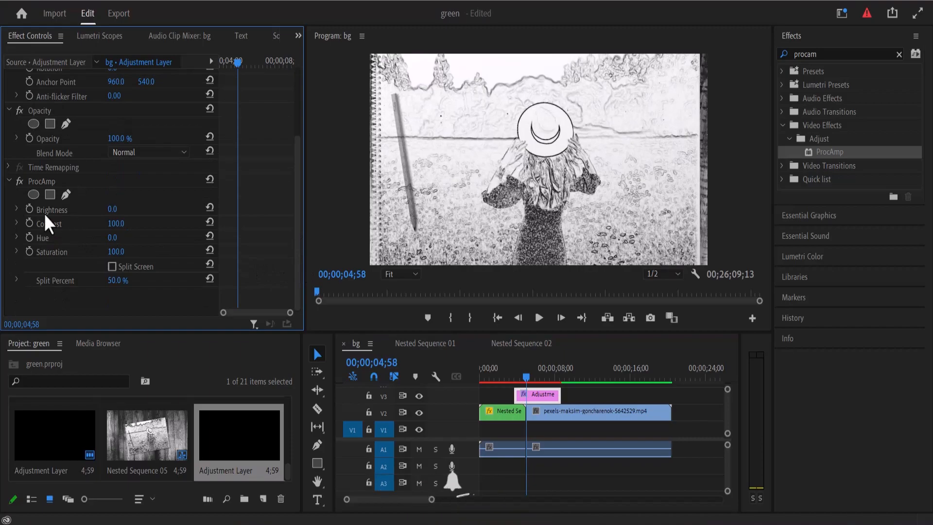
{"action": "left_click", "coordinate": [28, 208]}
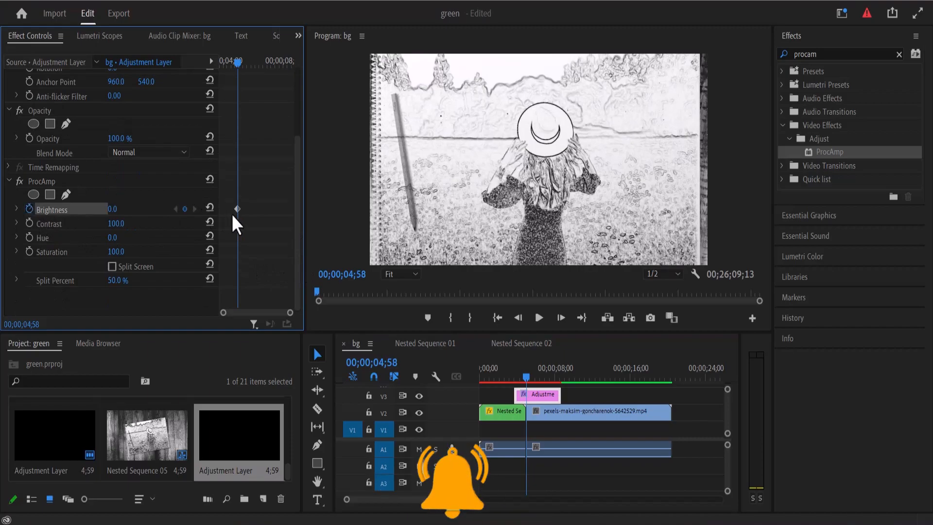
{"action": "left_click_drag", "start_coordinate": [235, 209], "coordinate": [230, 208]}
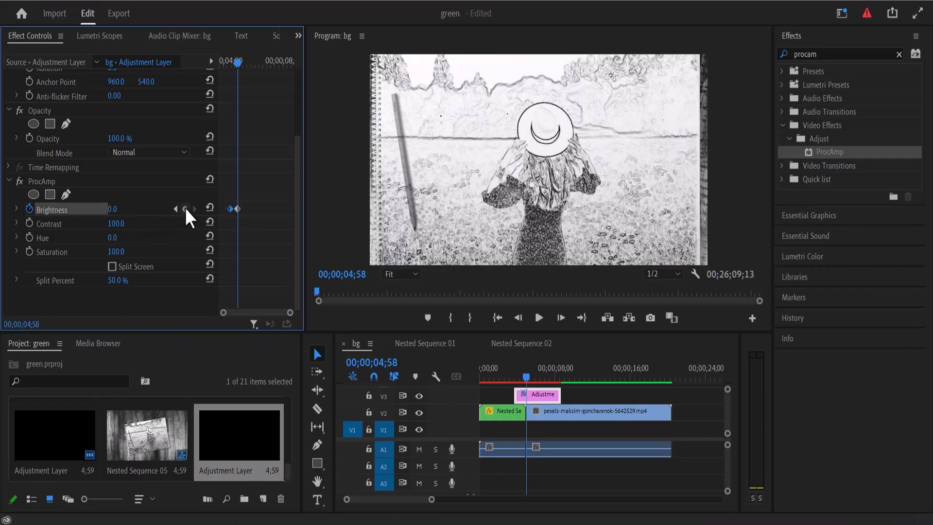
{"action": "left_click_drag", "start_coordinate": [238, 206], "coordinate": [244, 205]}
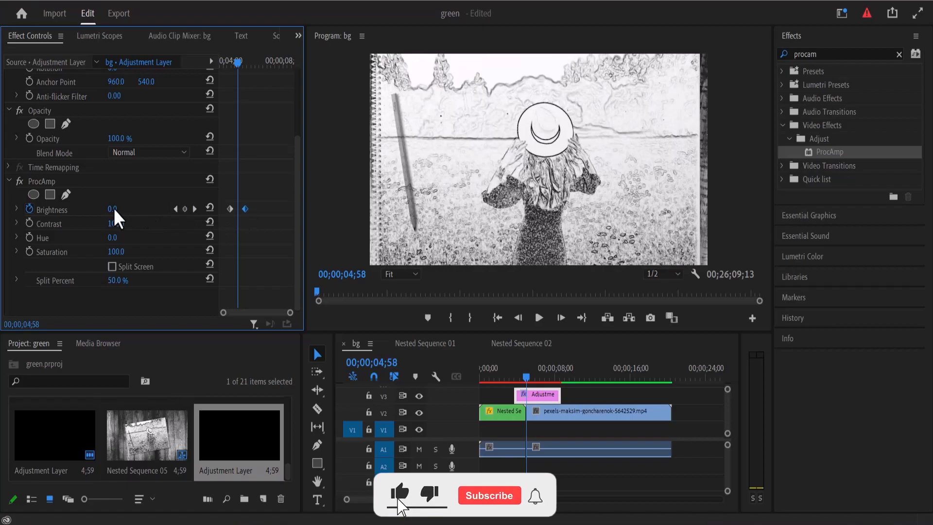
{"action": "left_click_drag", "start_coordinate": [114, 209], "coordinate": [137, 209]}
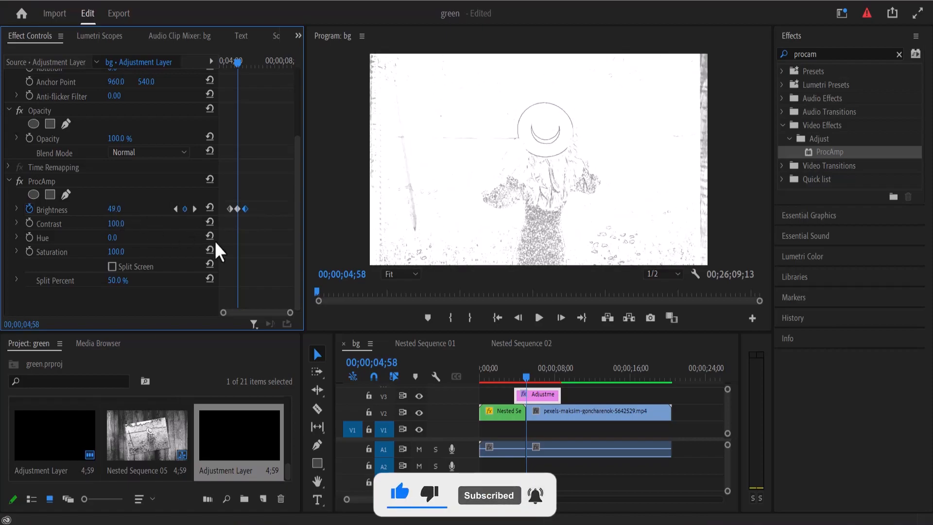
{"action": "left_click", "coordinate": [507, 370]}
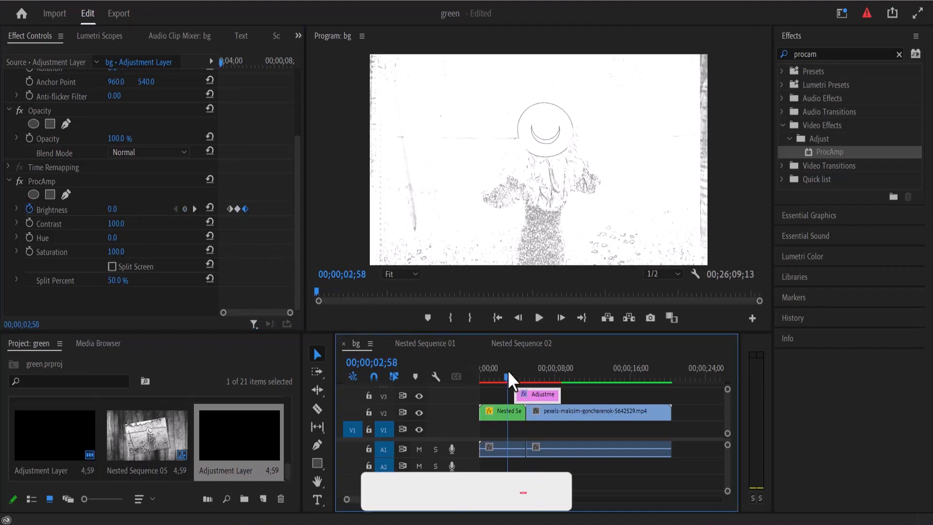